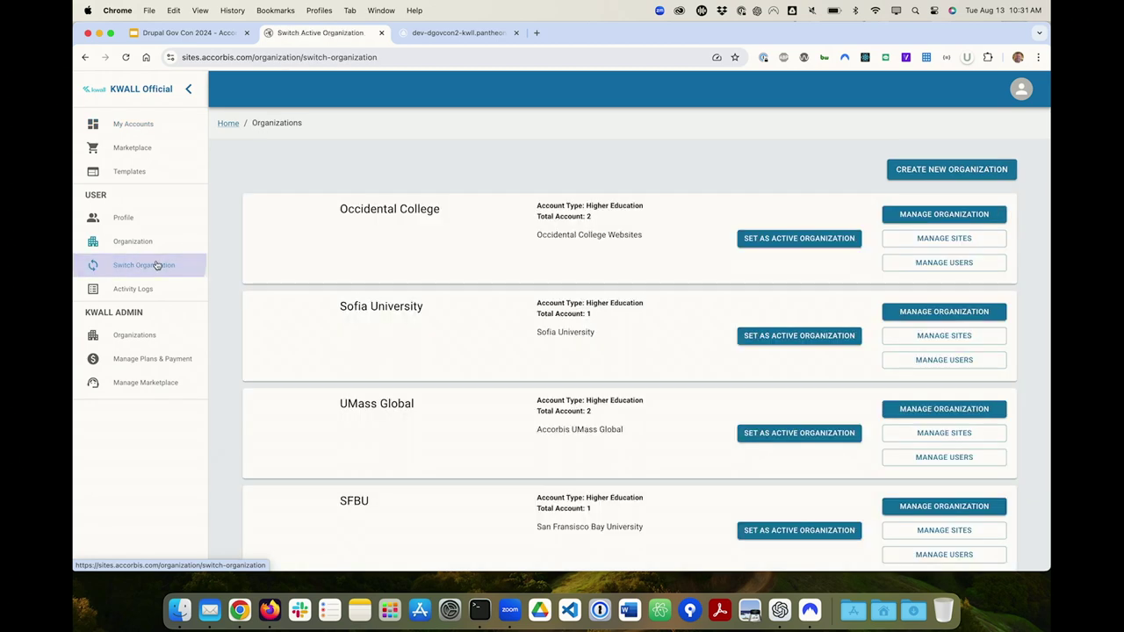
# - View the Occidental College organization's details, and set KWALL Official as the active organization
pyautogui.click(944, 216)
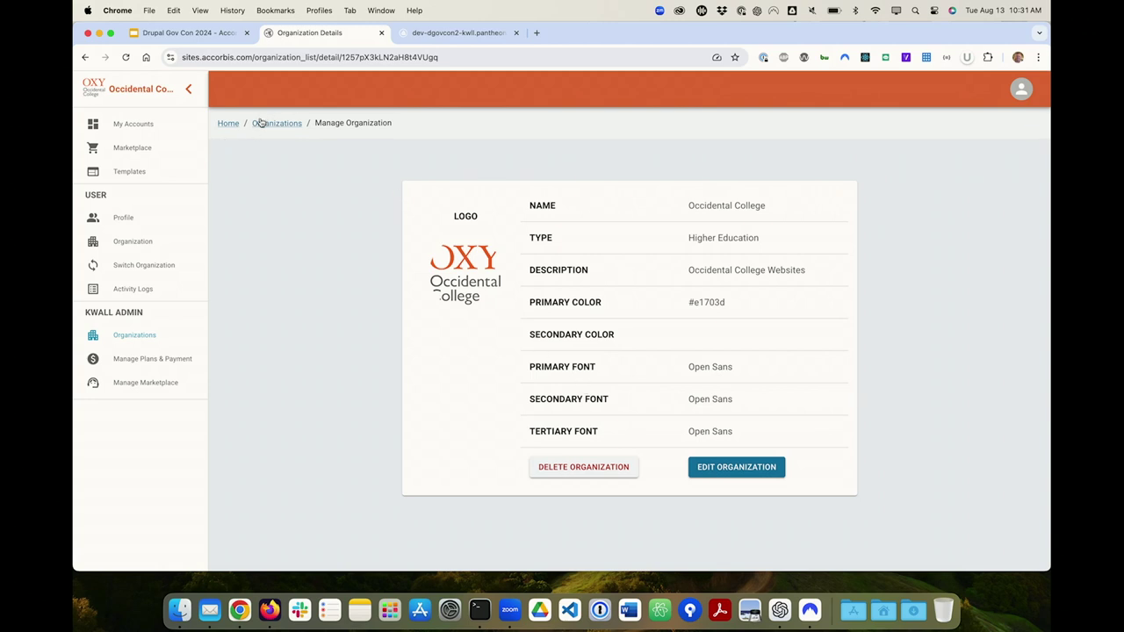
pyautogui.click(126, 262)
pyautogui.scroll(-10, 605, 300)
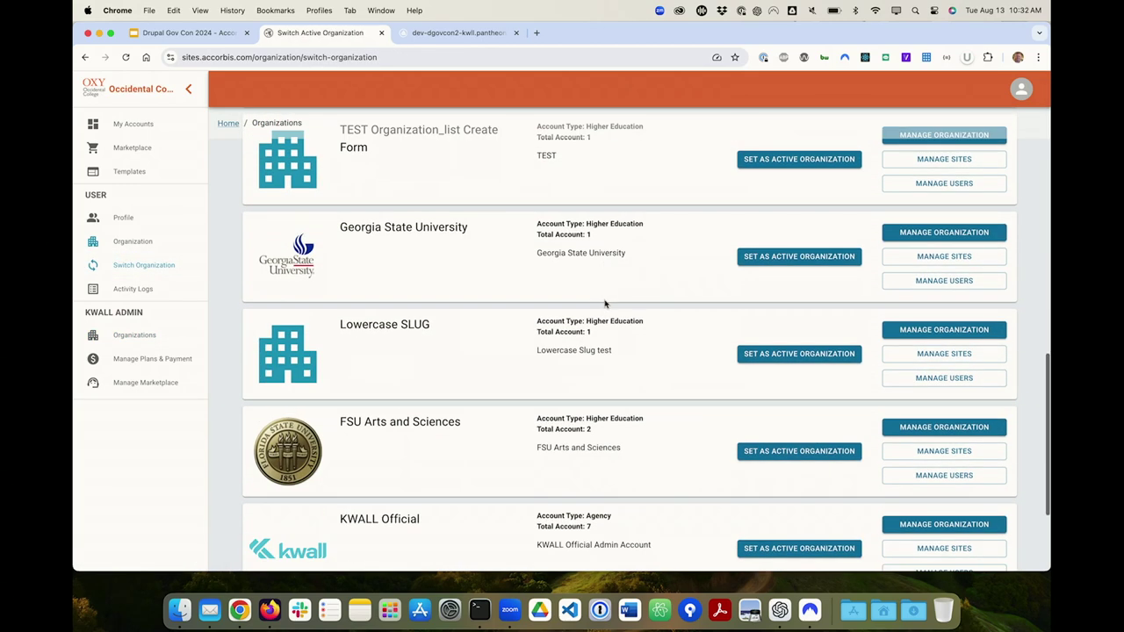
pyautogui.scroll(-3, 602, 301)
pyautogui.click(799, 381)
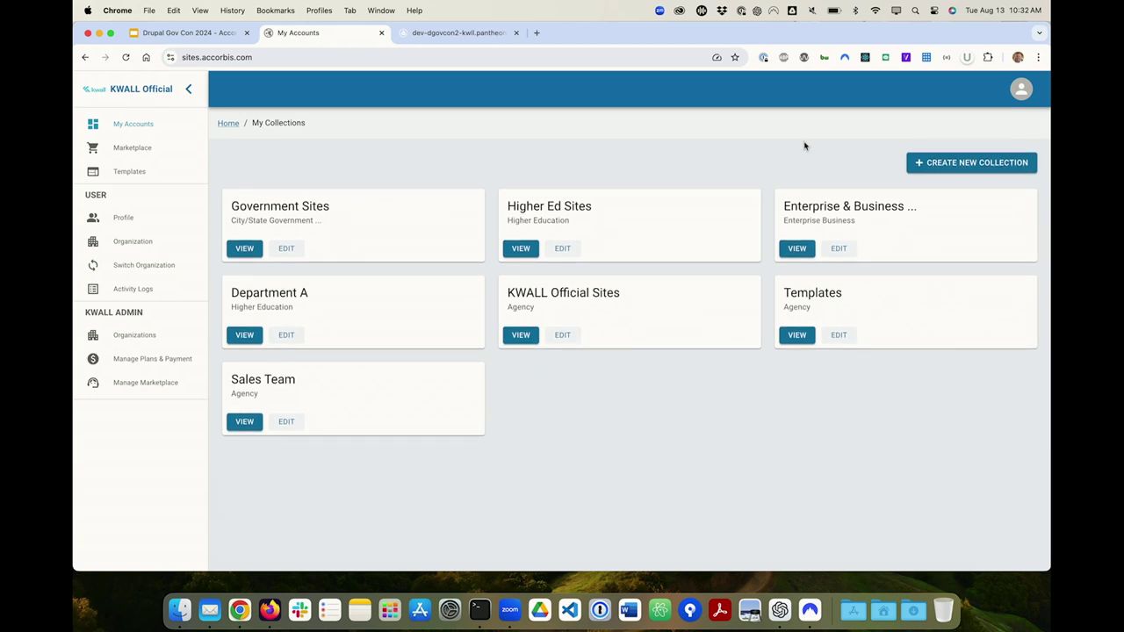
pyautogui.click(966, 162)
pyautogui.click(554, 188)
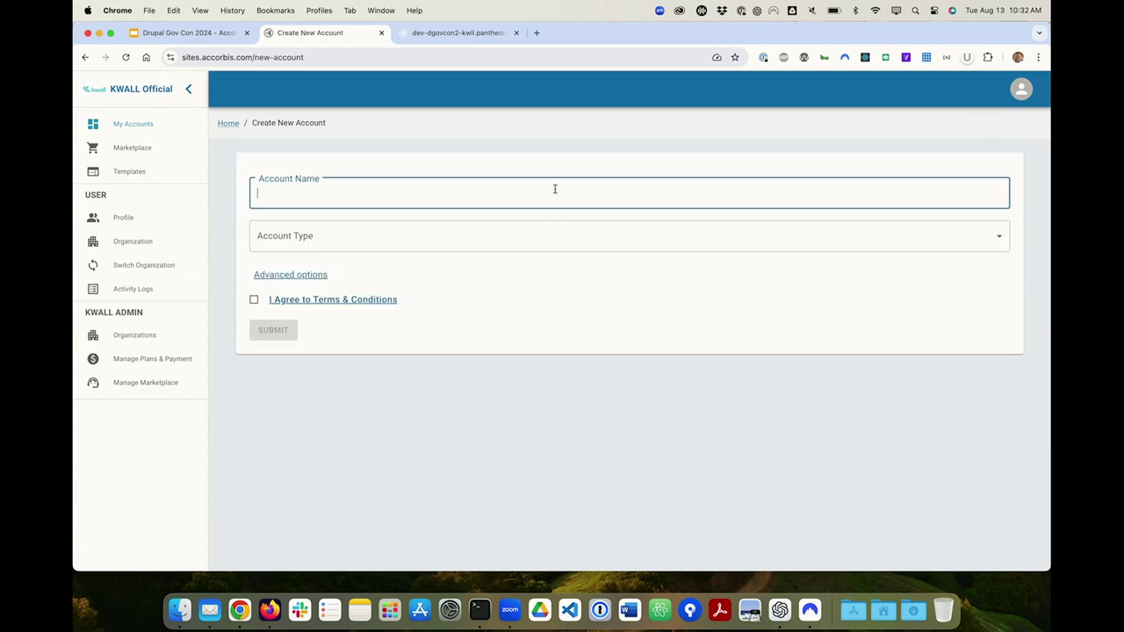
pyautogui.write('DrupalGovCon')
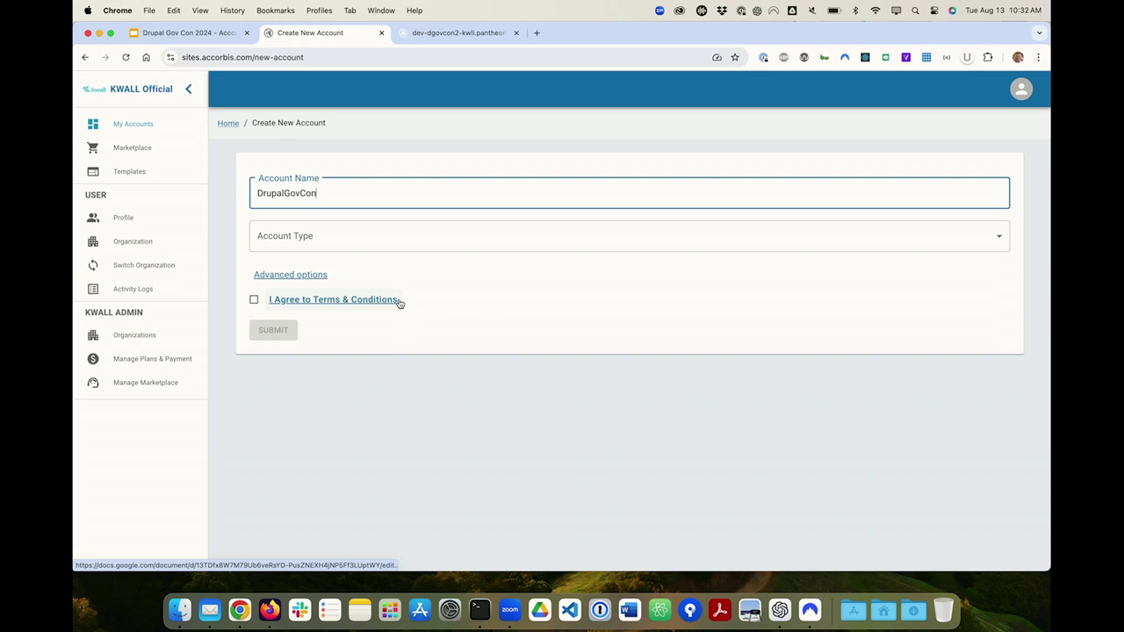
pyautogui.click(307, 279)
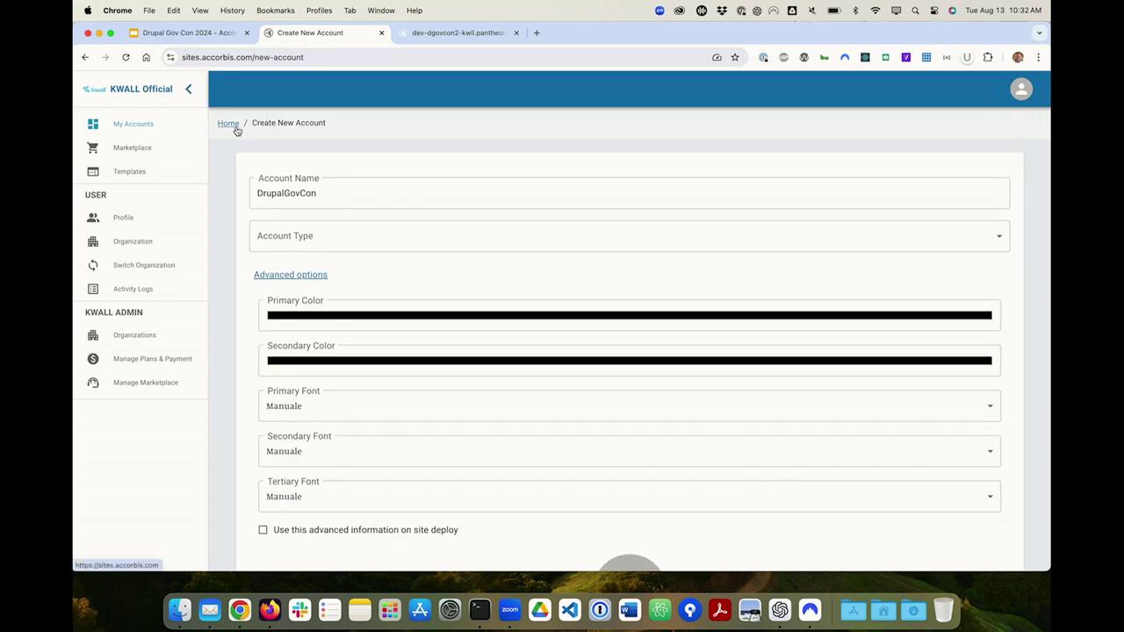
pyautogui.click(229, 123)
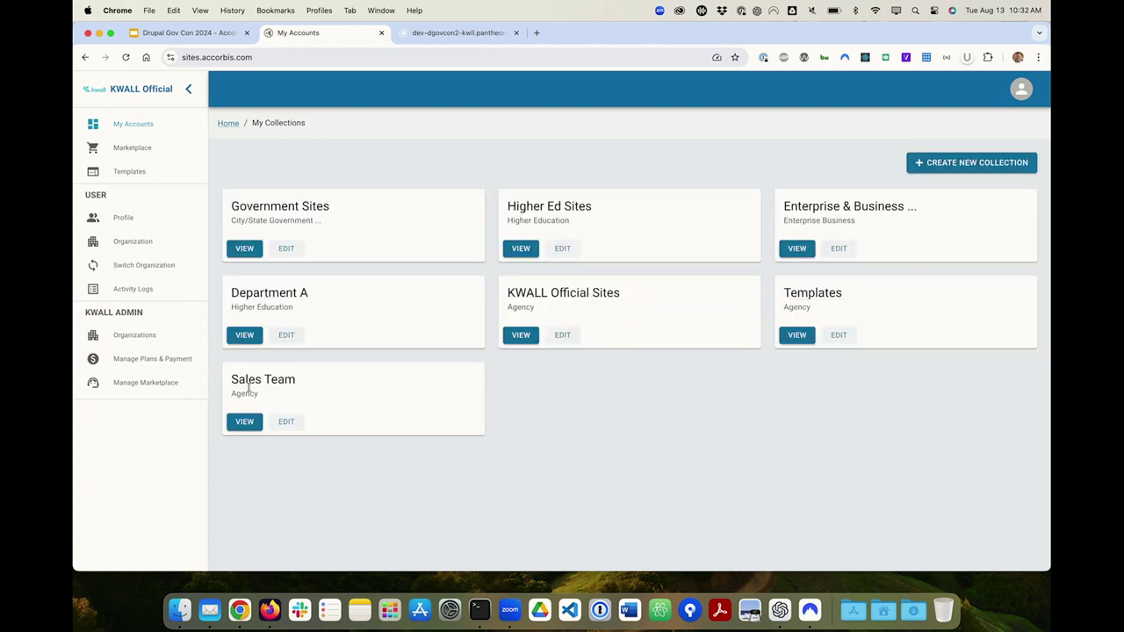
# - Open the Sales Team collection and look through its full list of sites
pyautogui.click(245, 421)
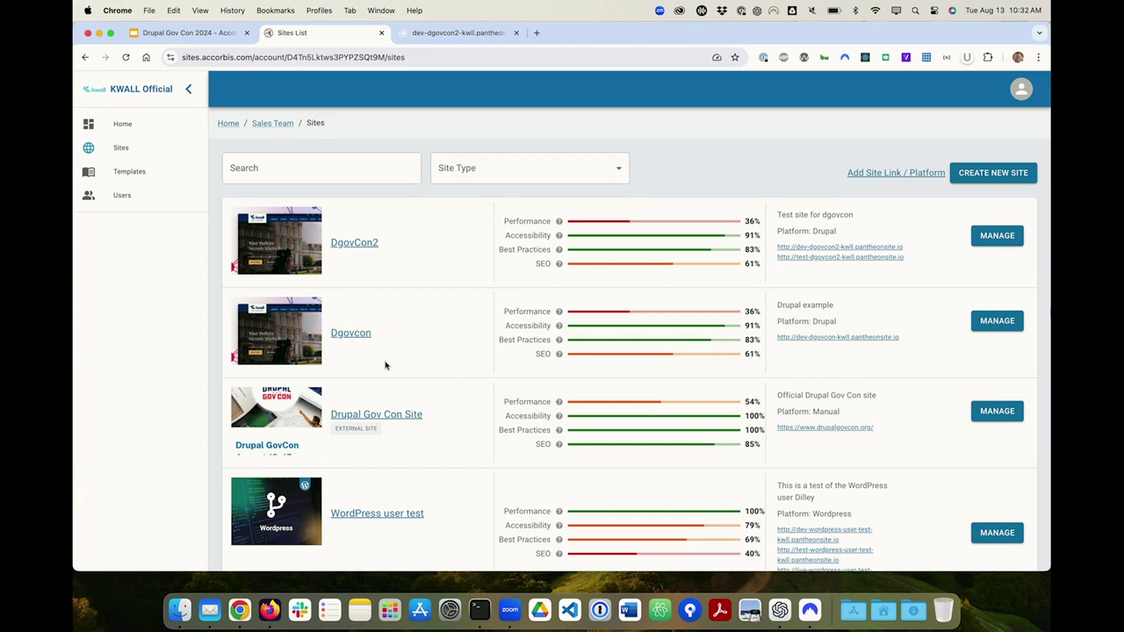
pyautogui.click(226, 124)
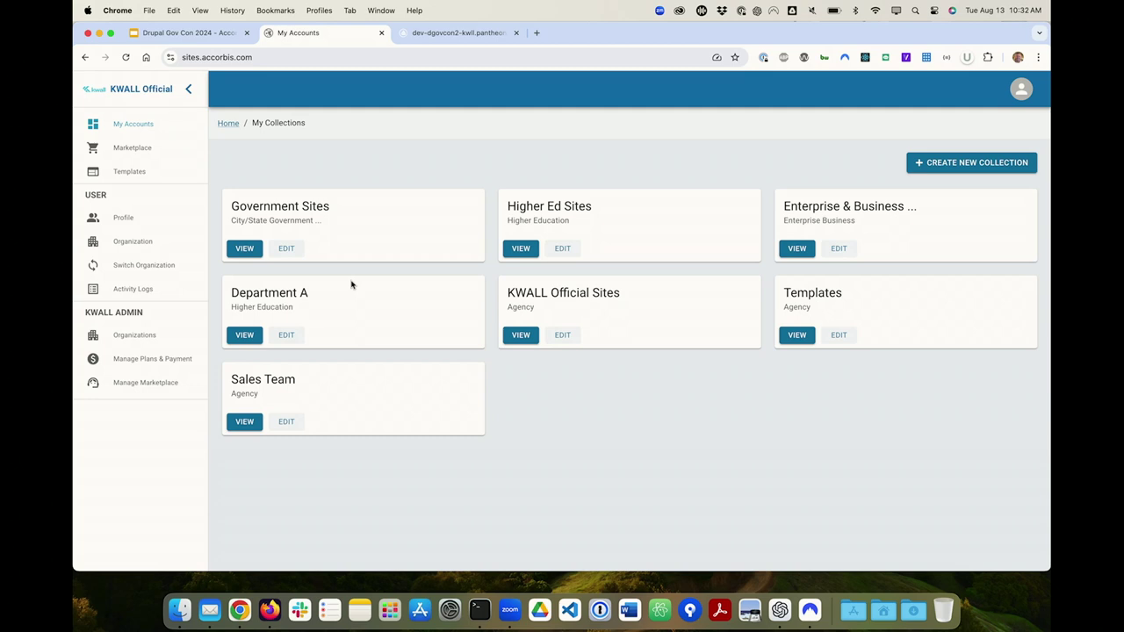
pyautogui.click(244, 422)
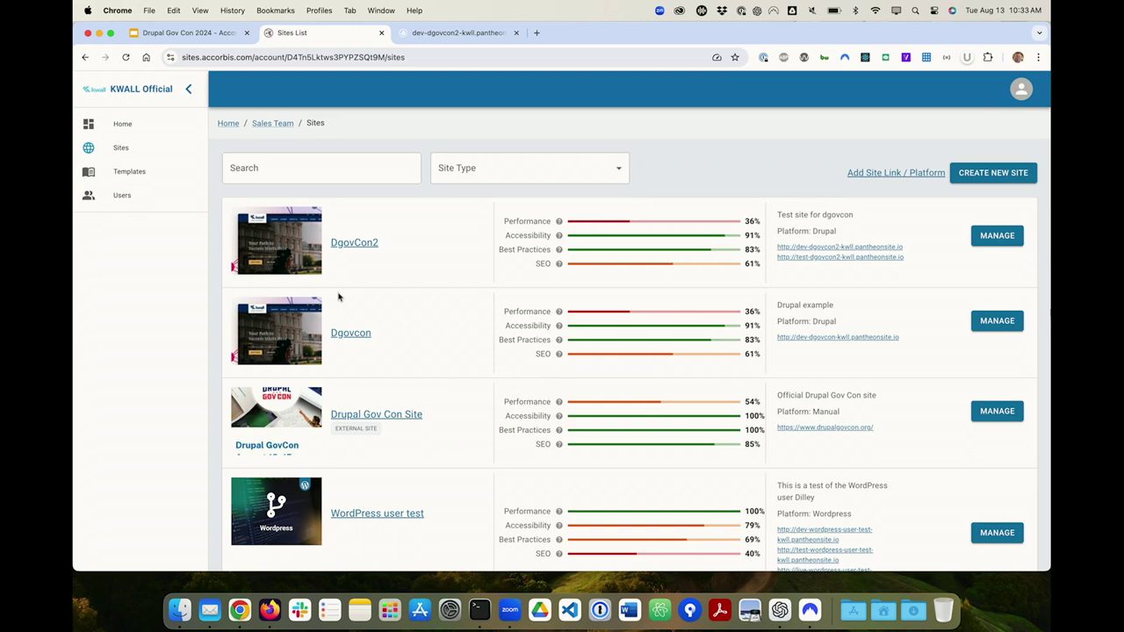
pyautogui.scroll(-5, 338, 296)
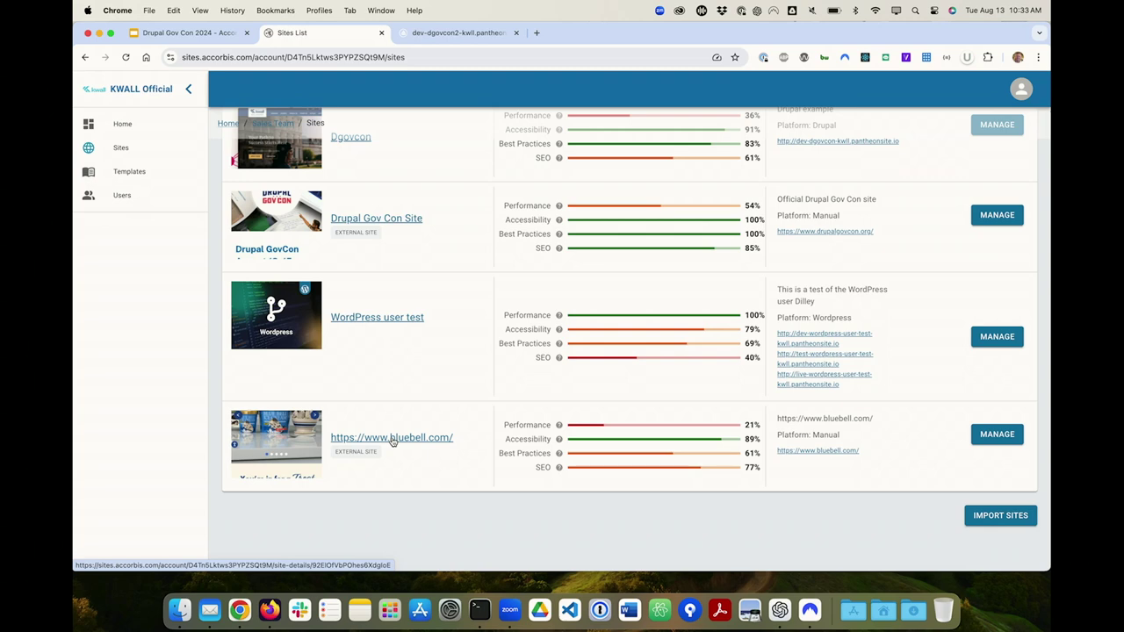
pyautogui.scroll(5, 392, 442)
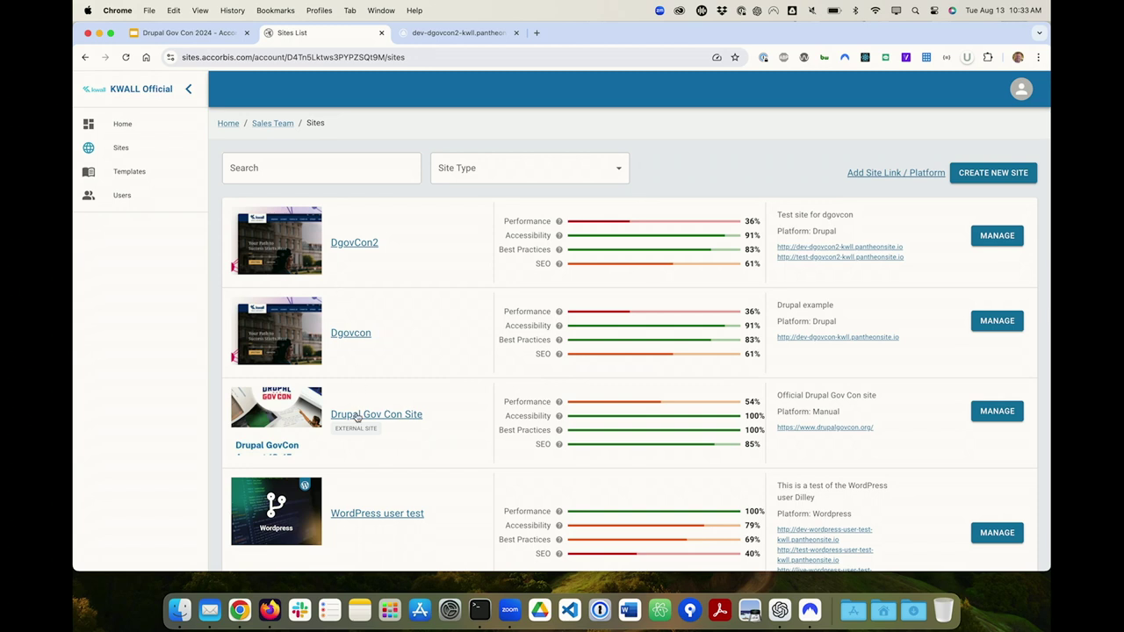
# - Open the Drupal Gov Con Site's details and review its discovered extensions and web check results
pyautogui.click(357, 418)
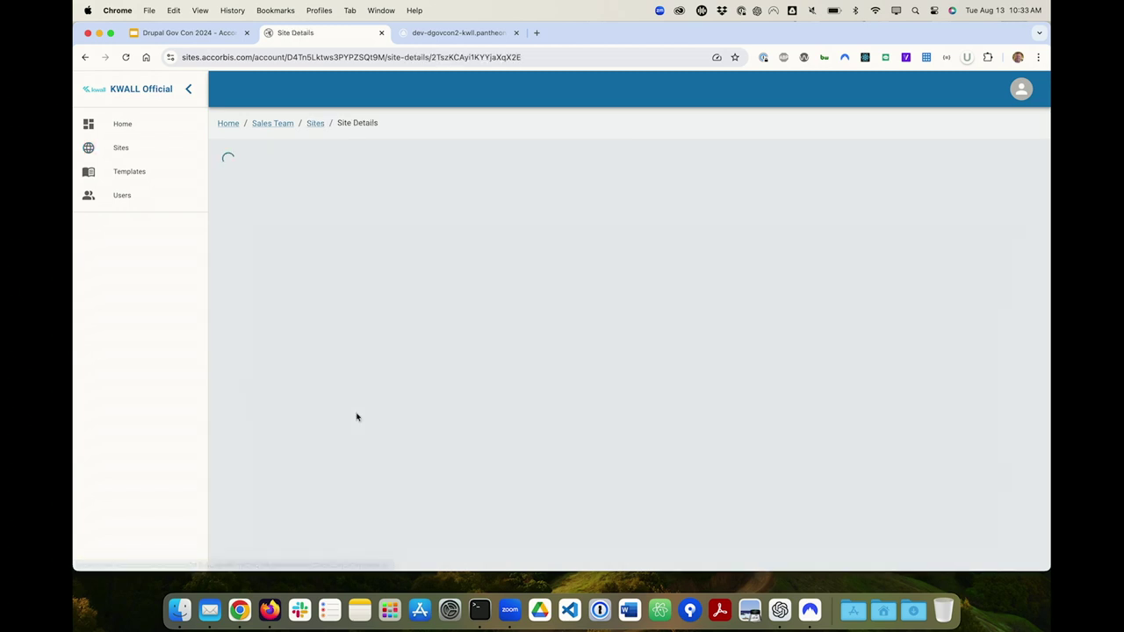
pyautogui.scroll(-1, 289, 245)
pyautogui.scroll(-3, 290, 245)
pyautogui.scroll(2, 316, 249)
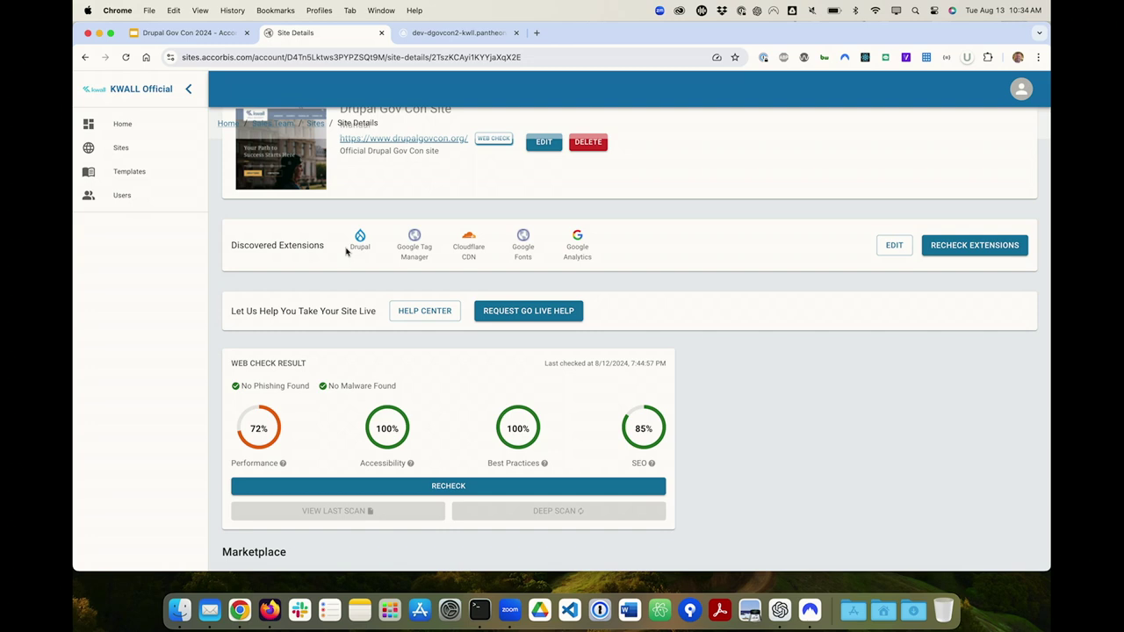
pyautogui.scroll(-3, 347, 251)
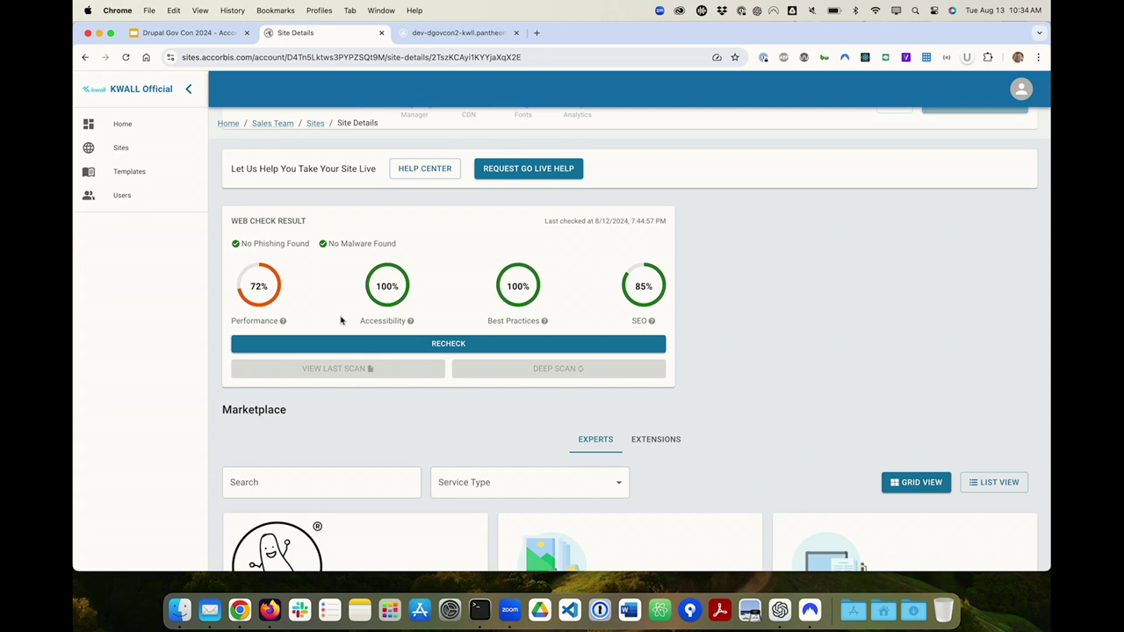
# - Examine the failed performance audits of the Drupal Gov Con Site, and close the audit details
pyautogui.click(282, 321)
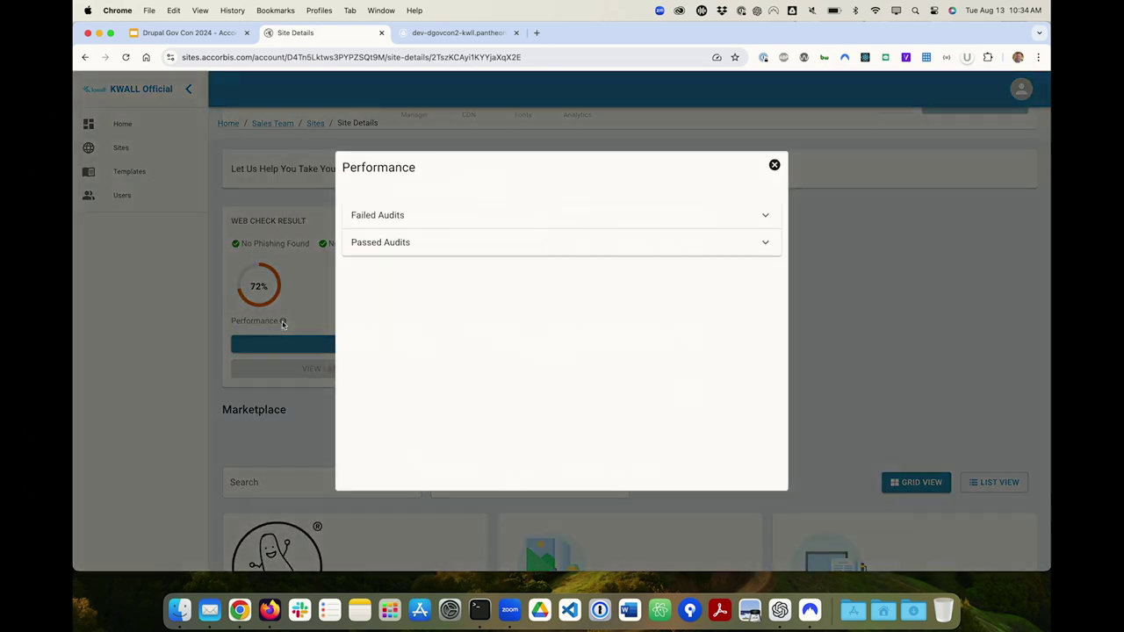
pyautogui.click(465, 217)
pyautogui.scroll(-1, 442, 282)
pyautogui.scroll(1, 442, 282)
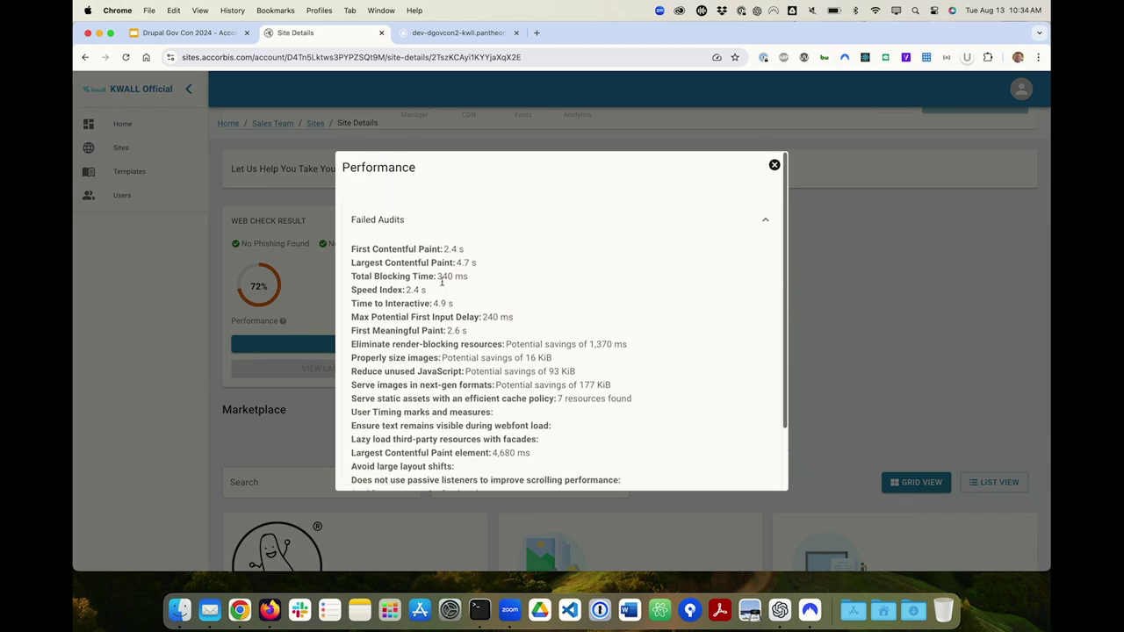
pyautogui.click(775, 164)
pyautogui.scroll(5, 355, 344)
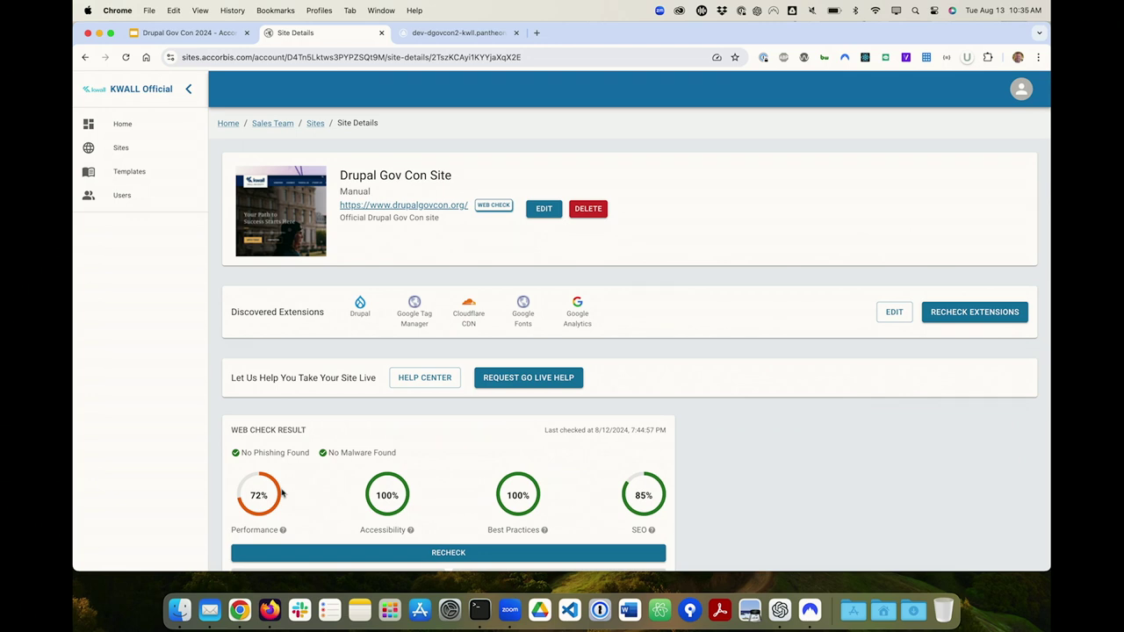
# - Show the overview of the dgovcon2 Unlighthouse scan and examine the Lighthouse report for the City of KWALL home page
pyautogui.click(431, 33)
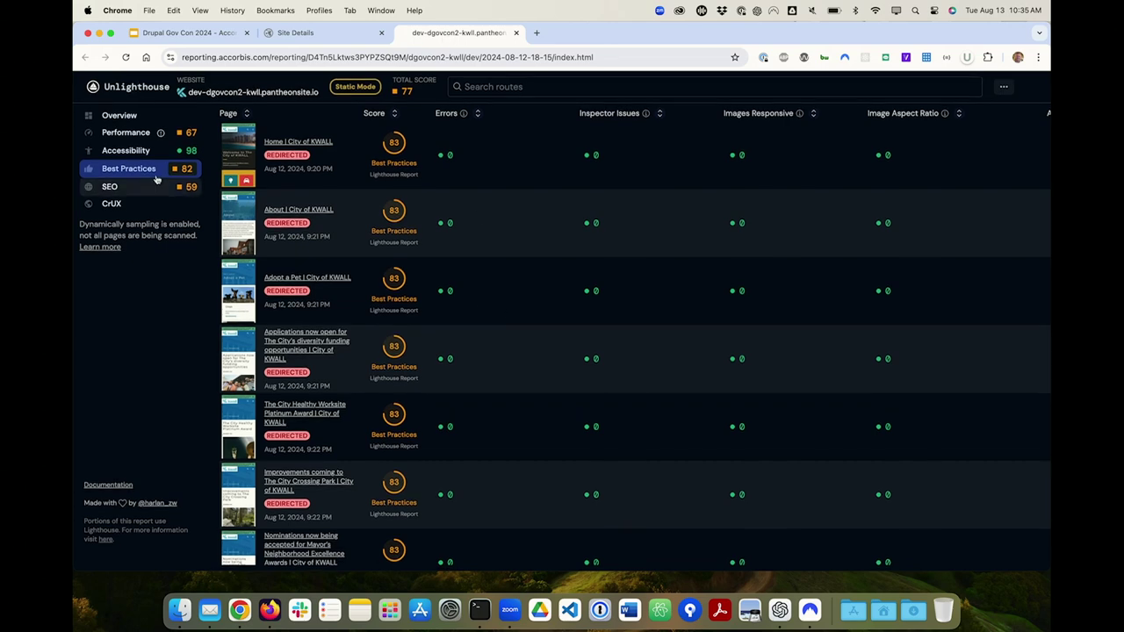
pyautogui.click(123, 116)
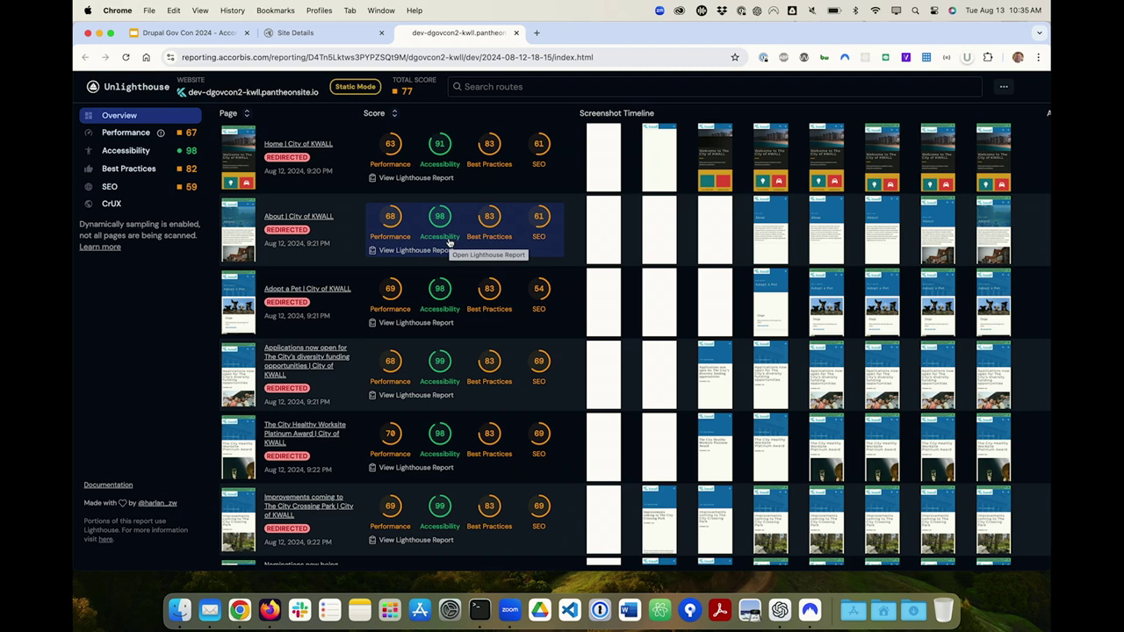
pyautogui.click(498, 180)
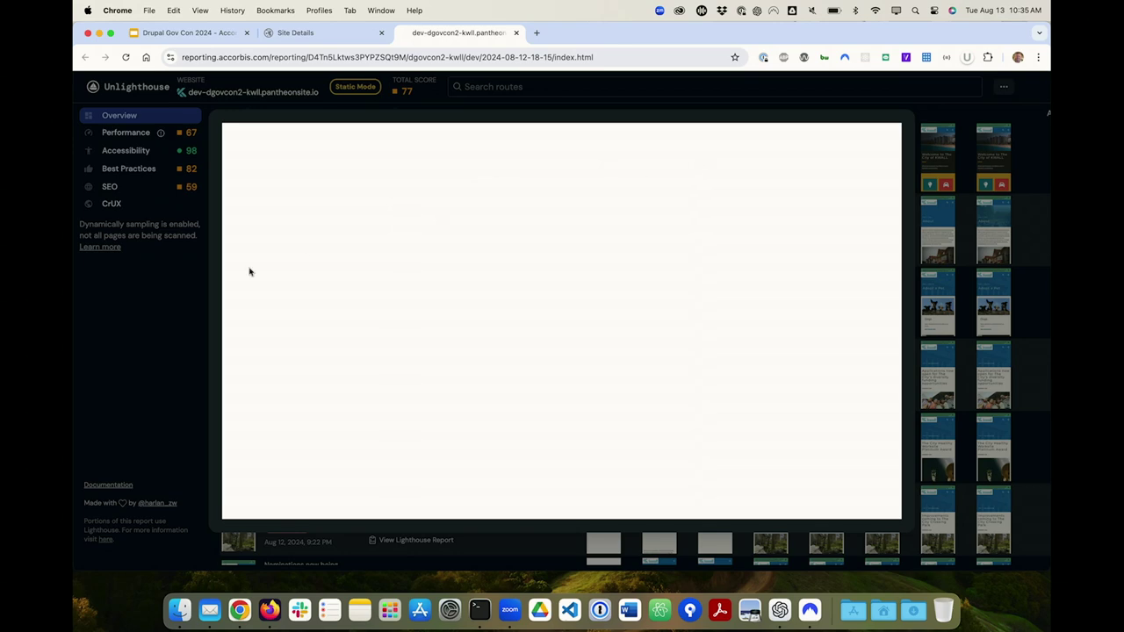
pyautogui.click(151, 279)
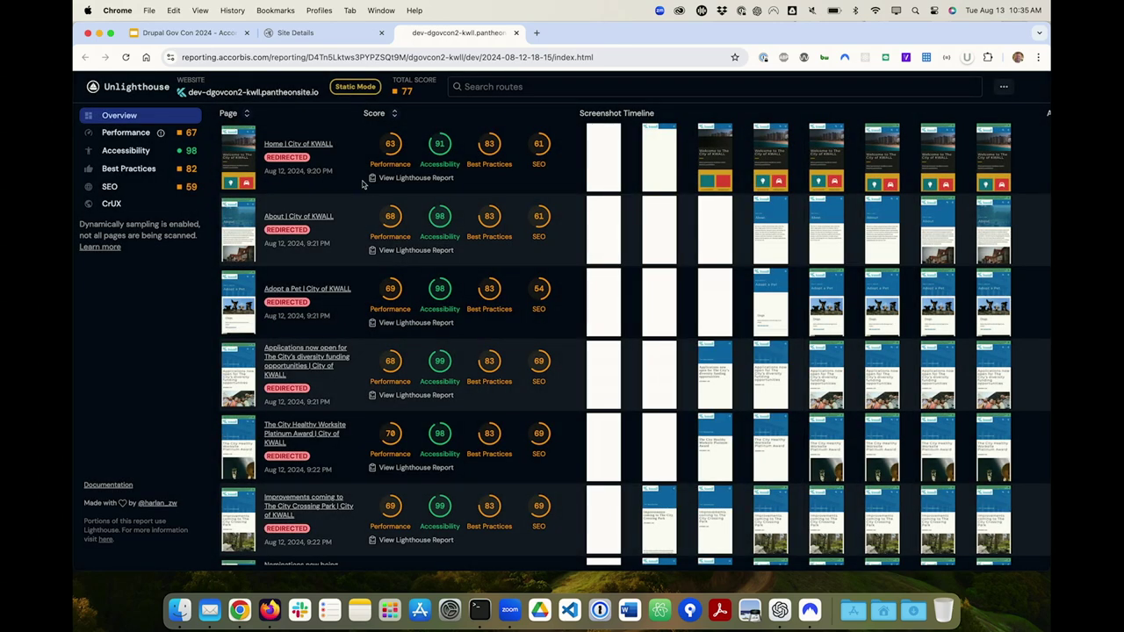
pyautogui.click(411, 178)
pyautogui.scroll(-5, 297, 262)
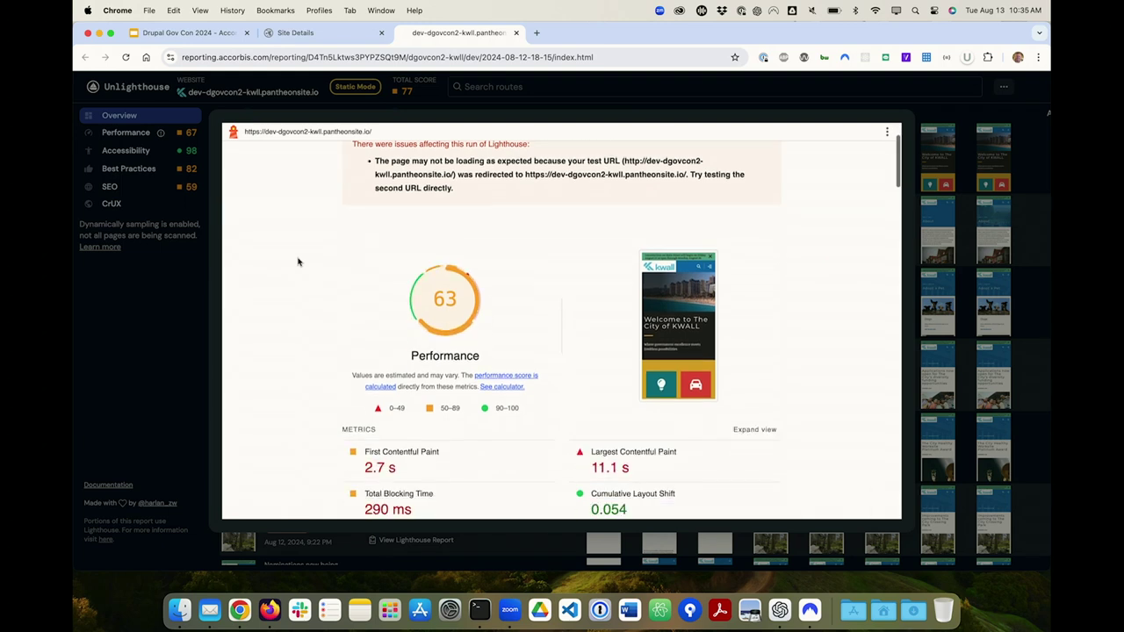
pyautogui.scroll(5, 298, 262)
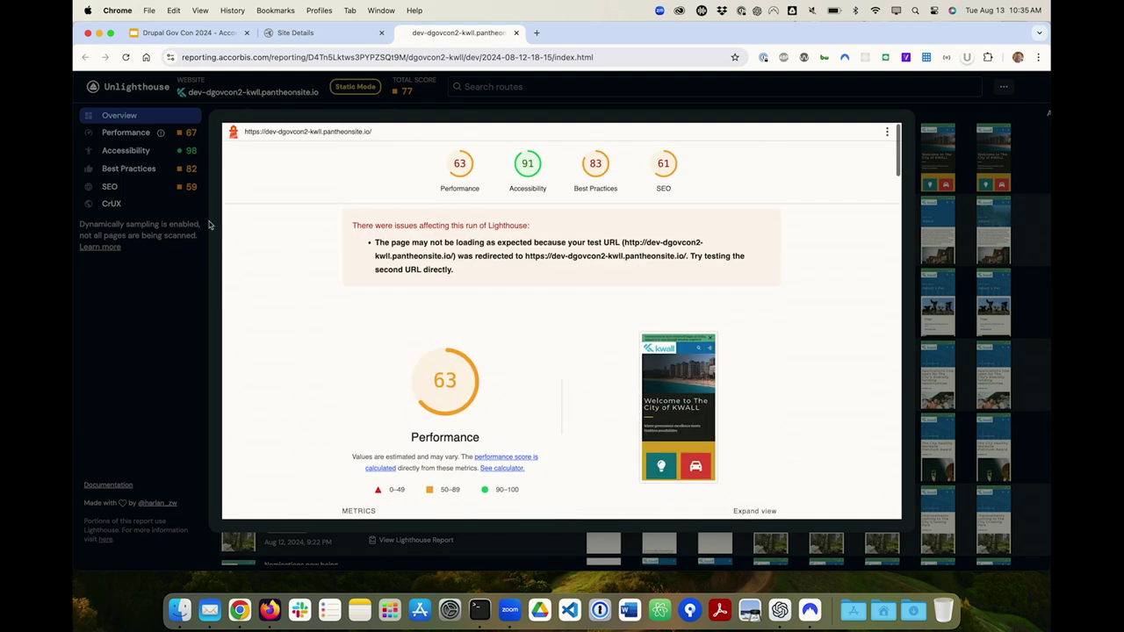
pyautogui.click(162, 313)
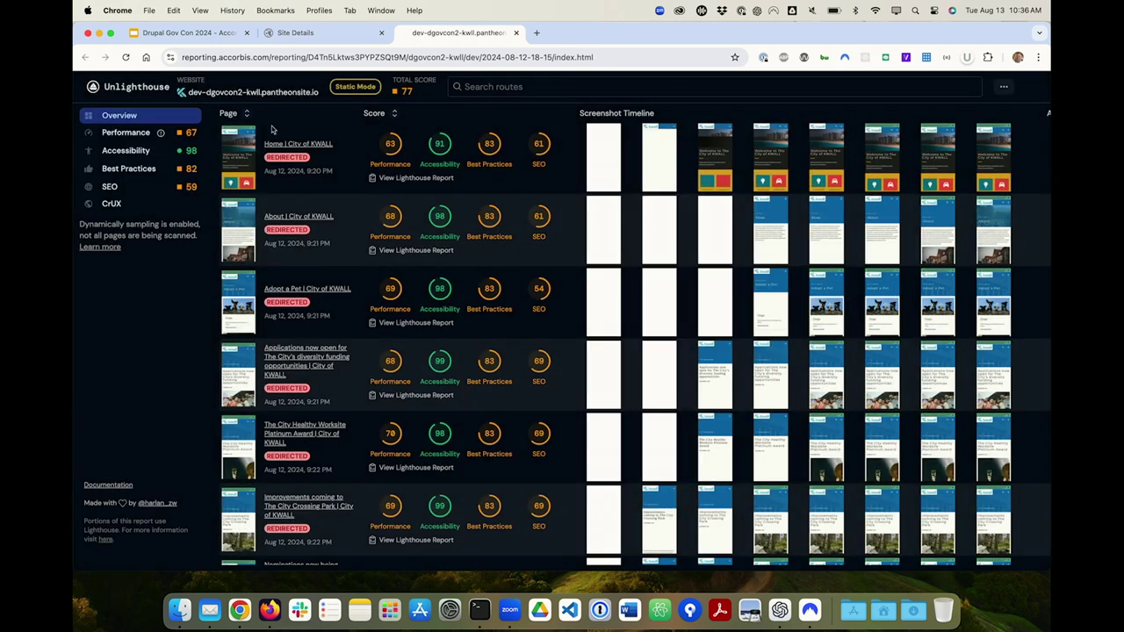
# - Run a Web Check on the Drupal Gov Con Site, examine its security, DNS and domain results, and return to the site details
pyautogui.click(332, 34)
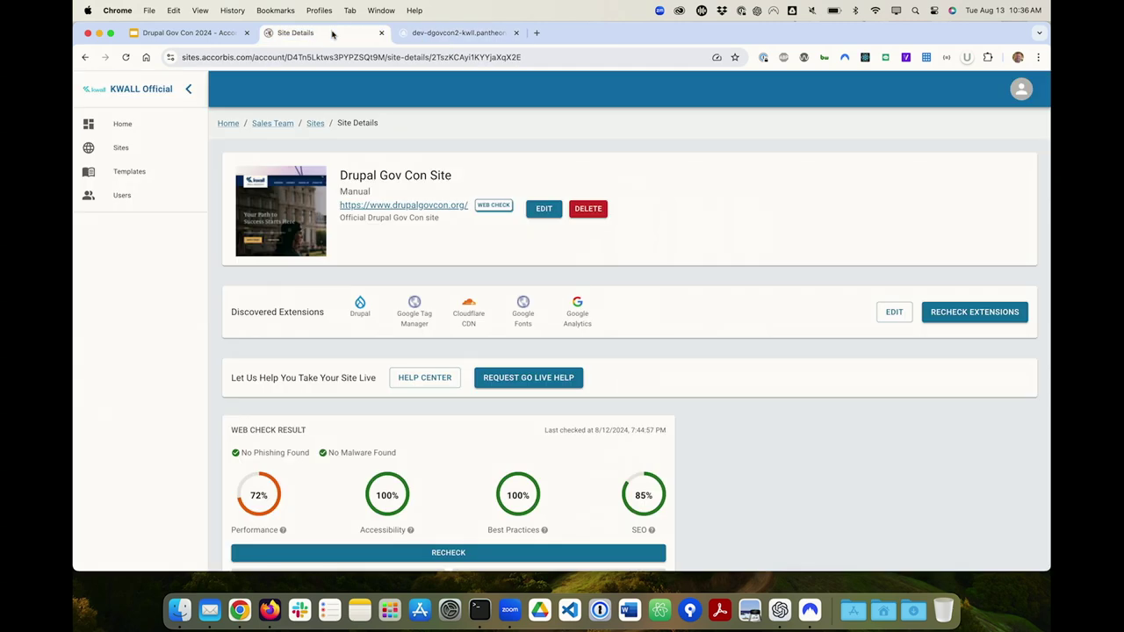
pyautogui.click(492, 206)
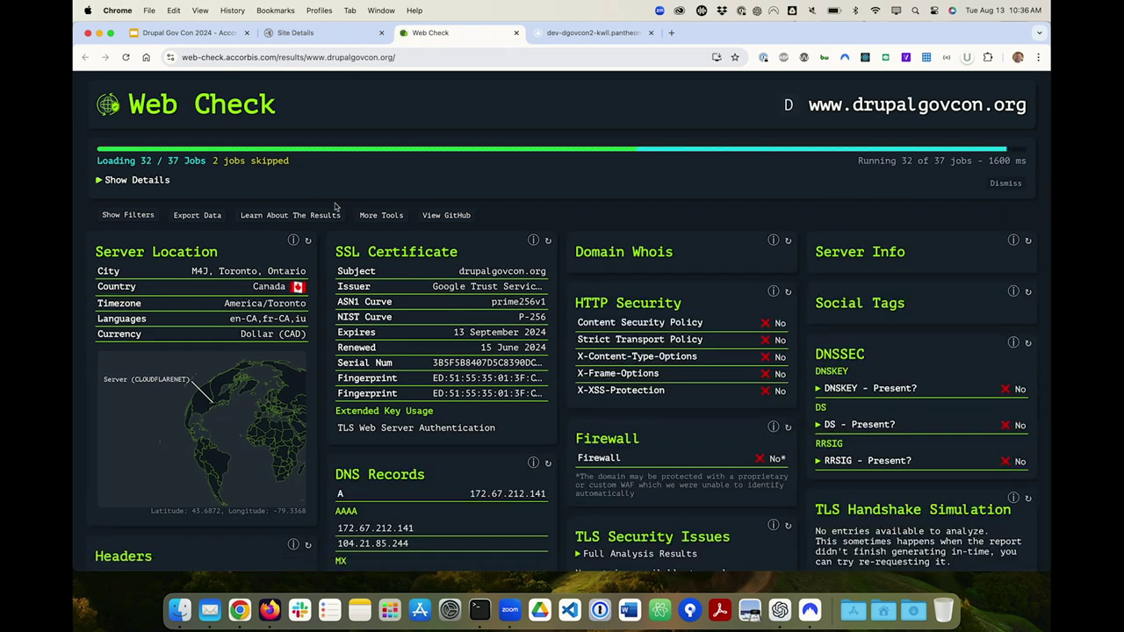
pyautogui.scroll(-2, 335, 206)
pyautogui.scroll(-1, 335, 206)
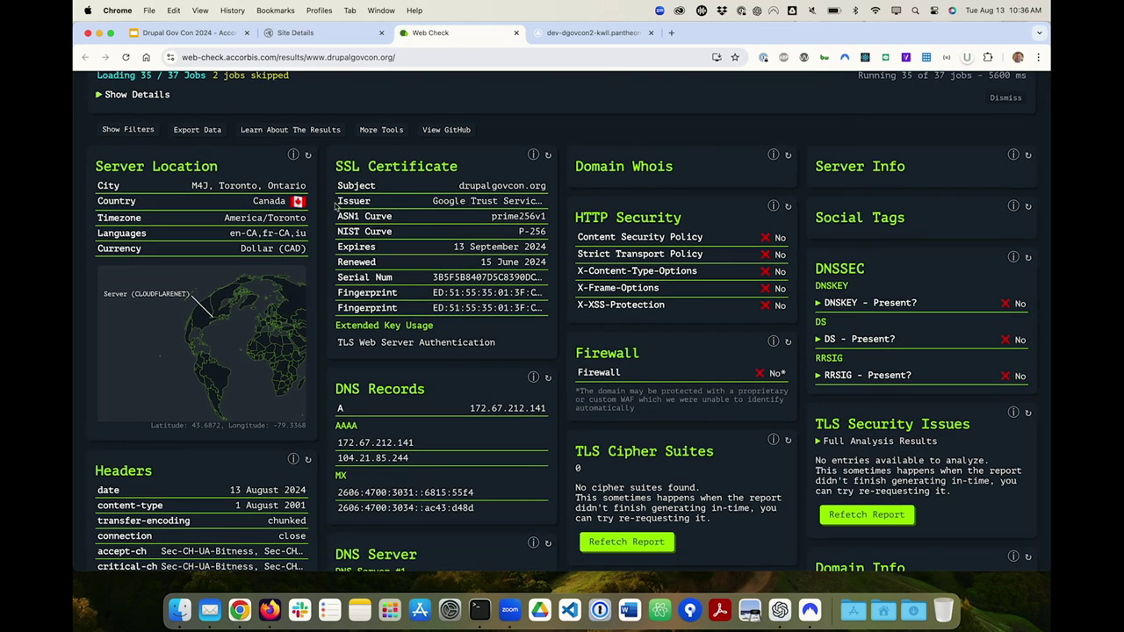
pyautogui.scroll(-1, 334, 206)
pyautogui.scroll(-2, 335, 206)
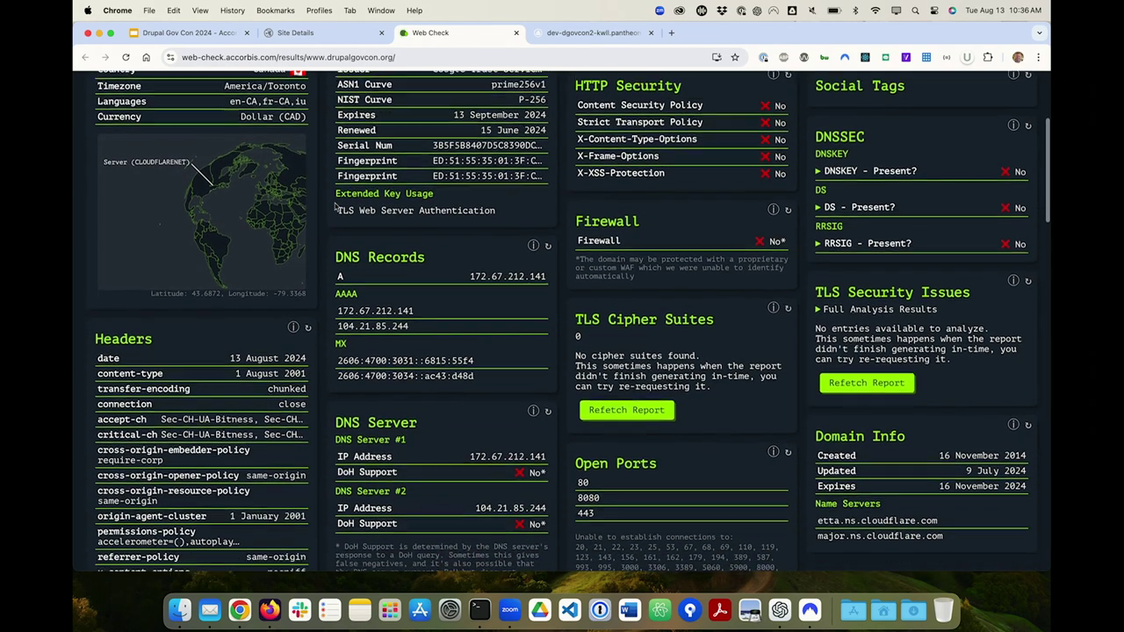
pyautogui.scroll(-2, 335, 207)
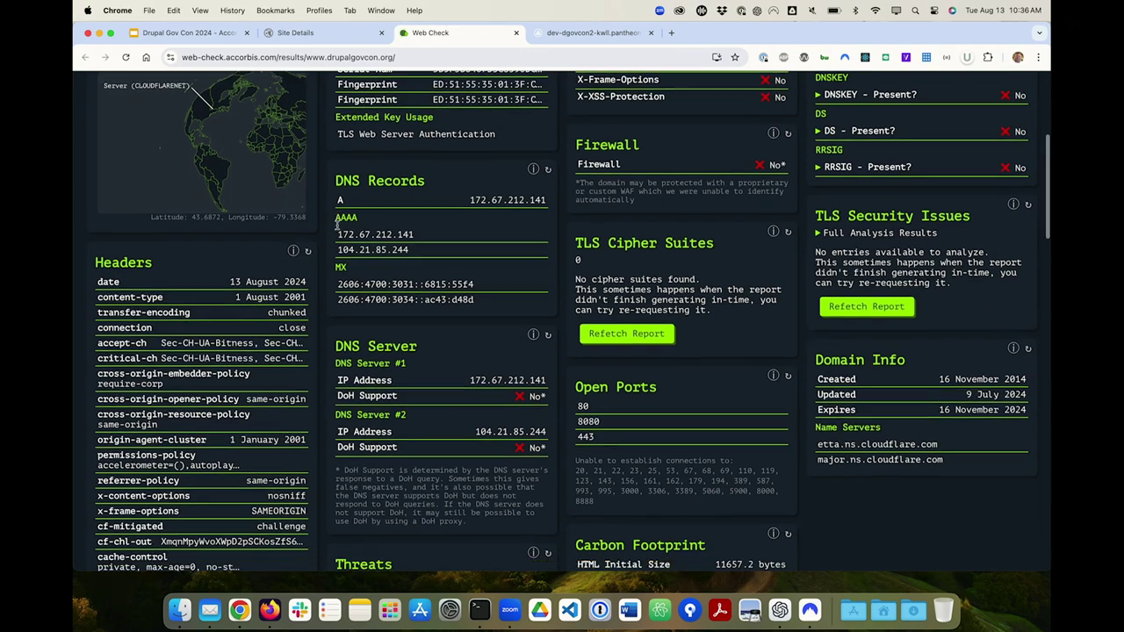
pyautogui.scroll(-5, 337, 224)
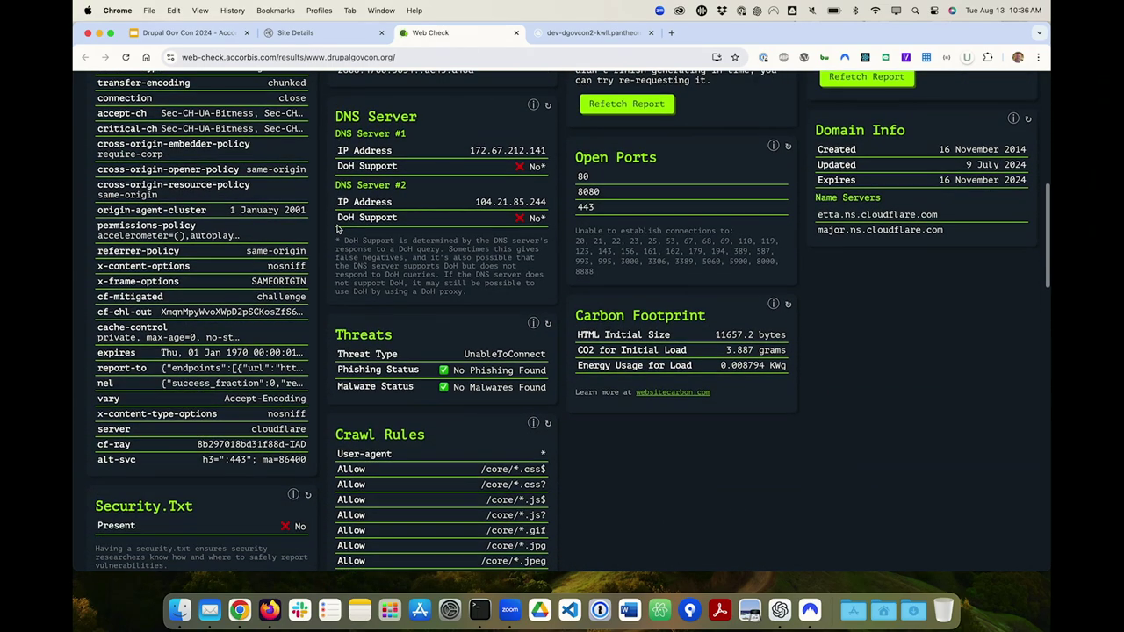
pyautogui.scroll(-2, 337, 228)
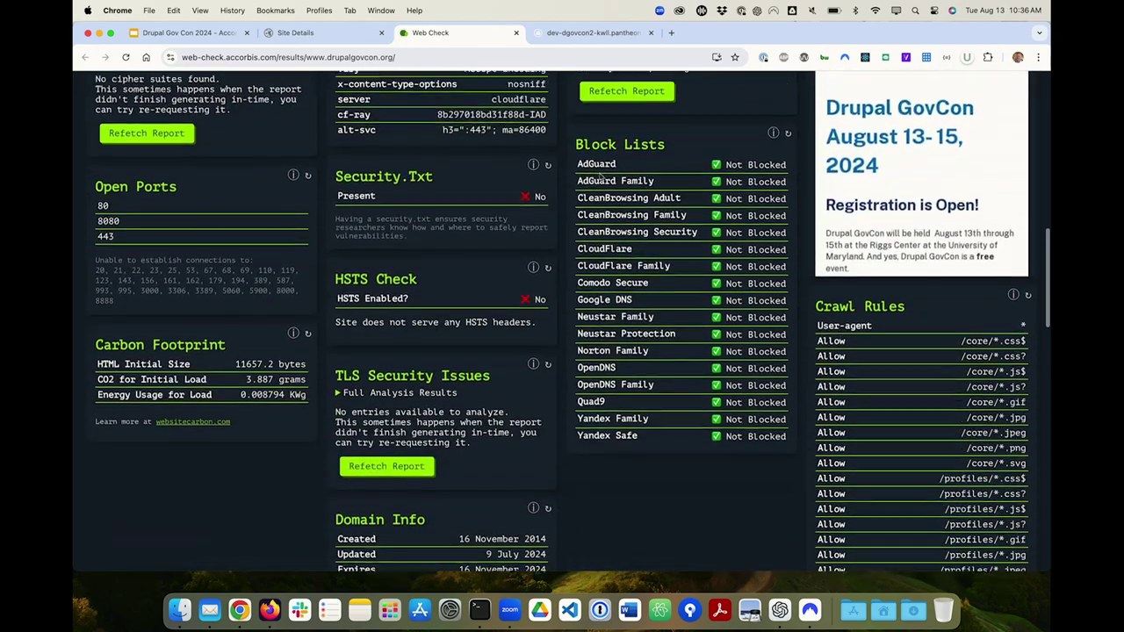
pyautogui.scroll(-3, 508, 266)
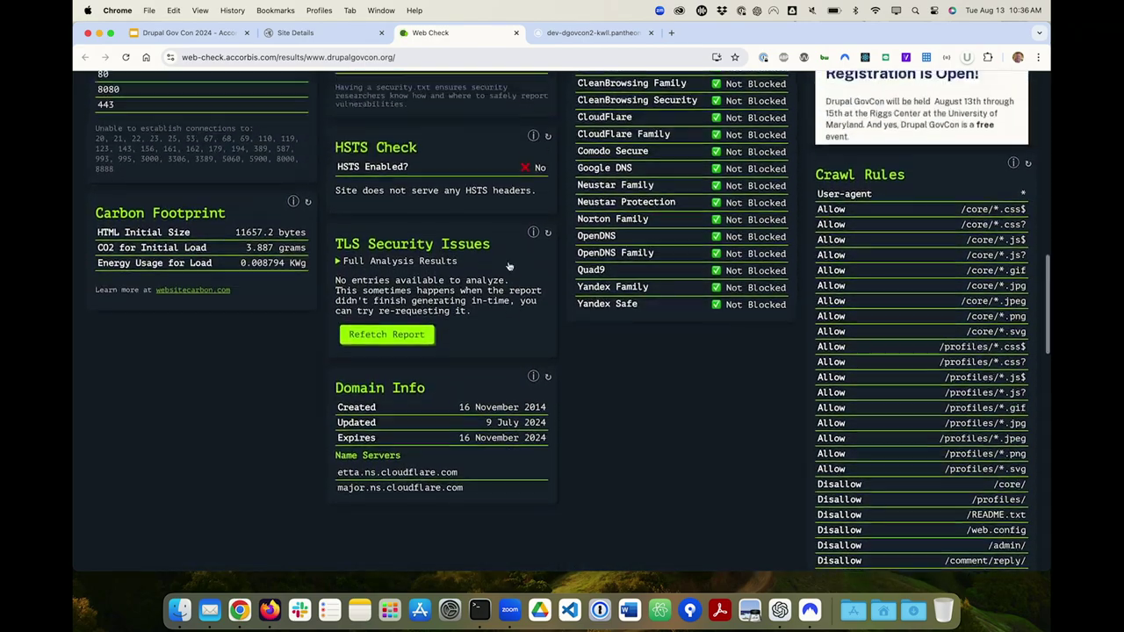
pyautogui.scroll(-2, 509, 266)
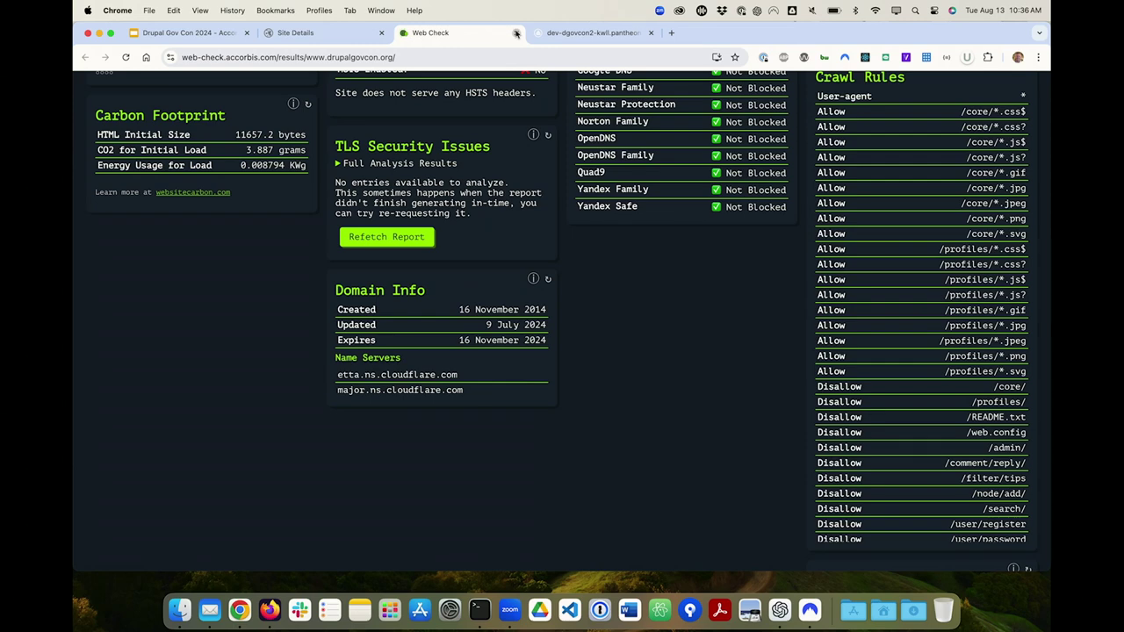
pyautogui.click(338, 35)
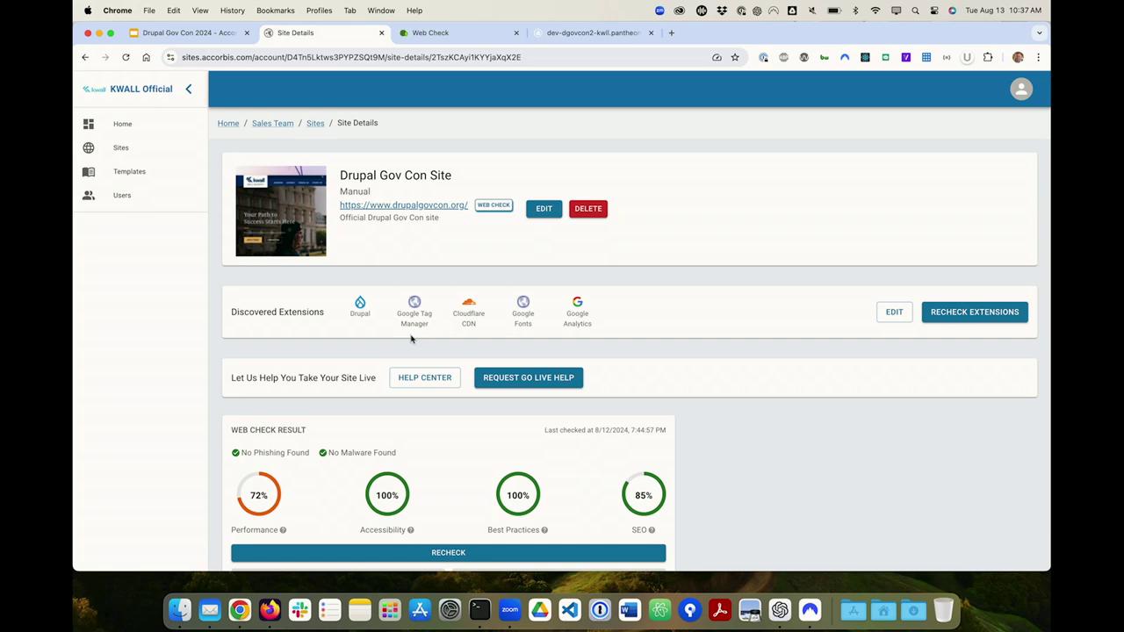
# - Examine the marketplace experts offered on the Drupal Gov Con Site's details page, and return to the sites list
pyautogui.scroll(-5, 411, 339)
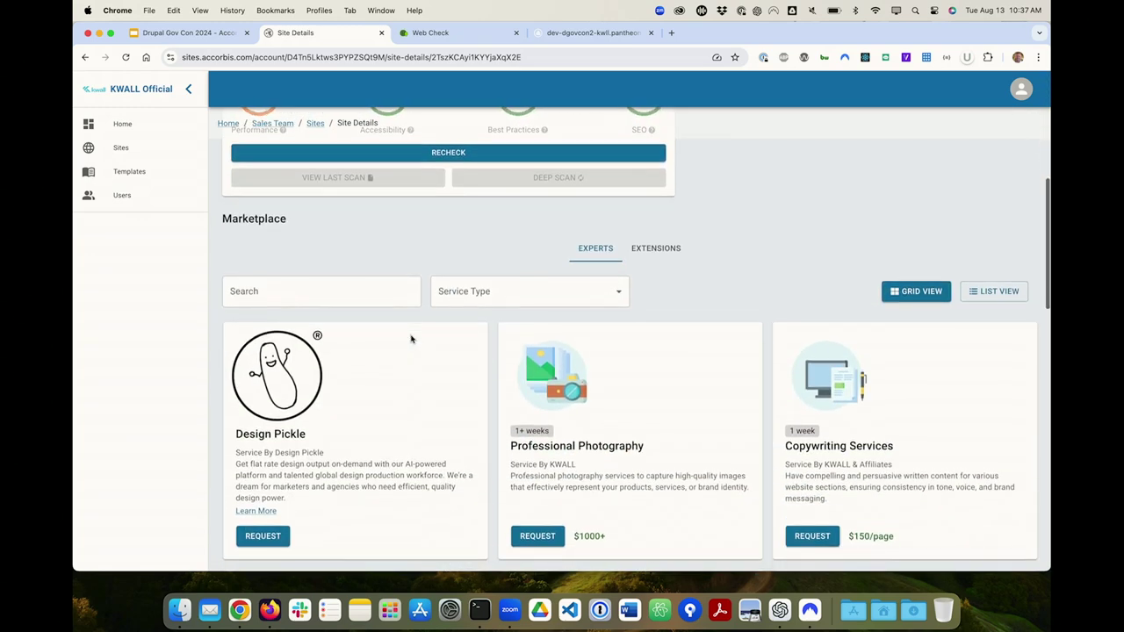
pyautogui.scroll(-1, 411, 338)
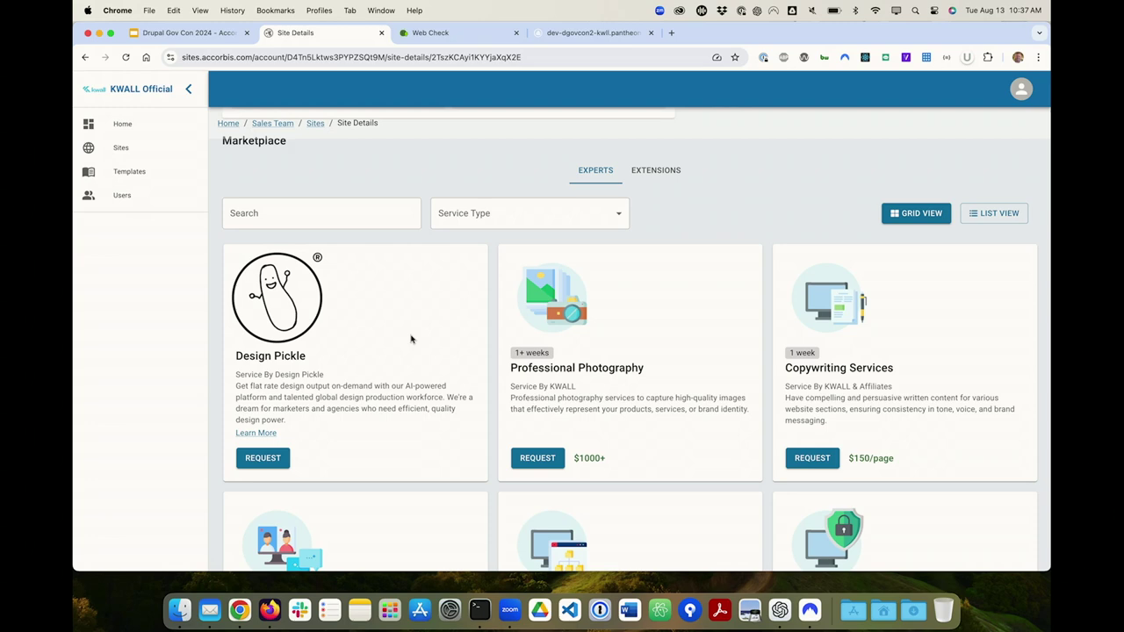
pyautogui.scroll(10, 410, 339)
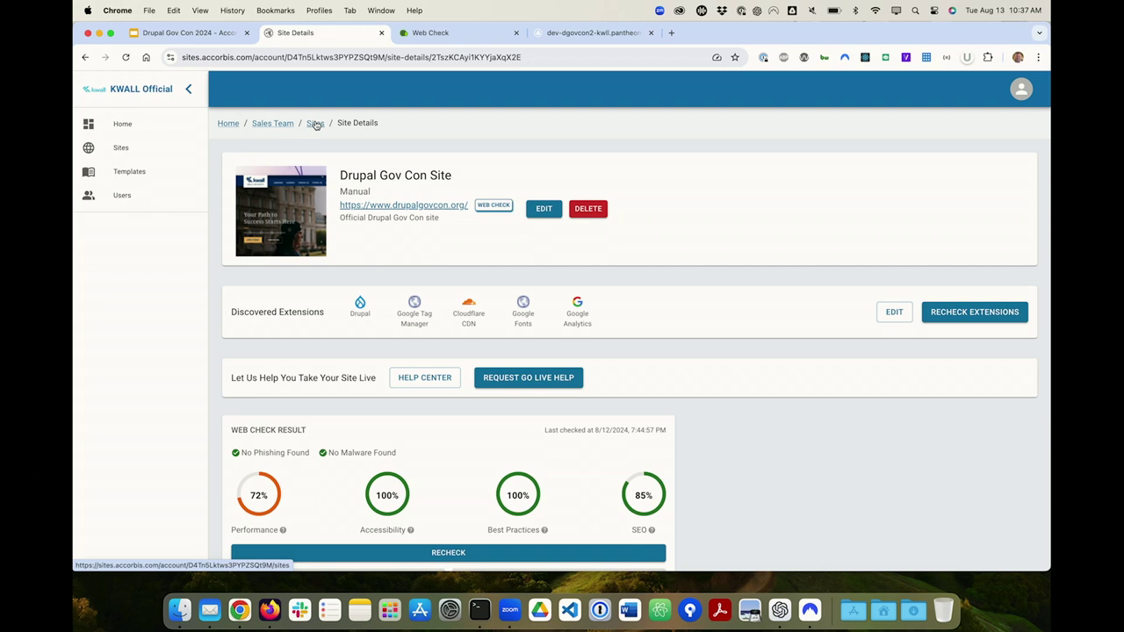
pyautogui.click(315, 124)
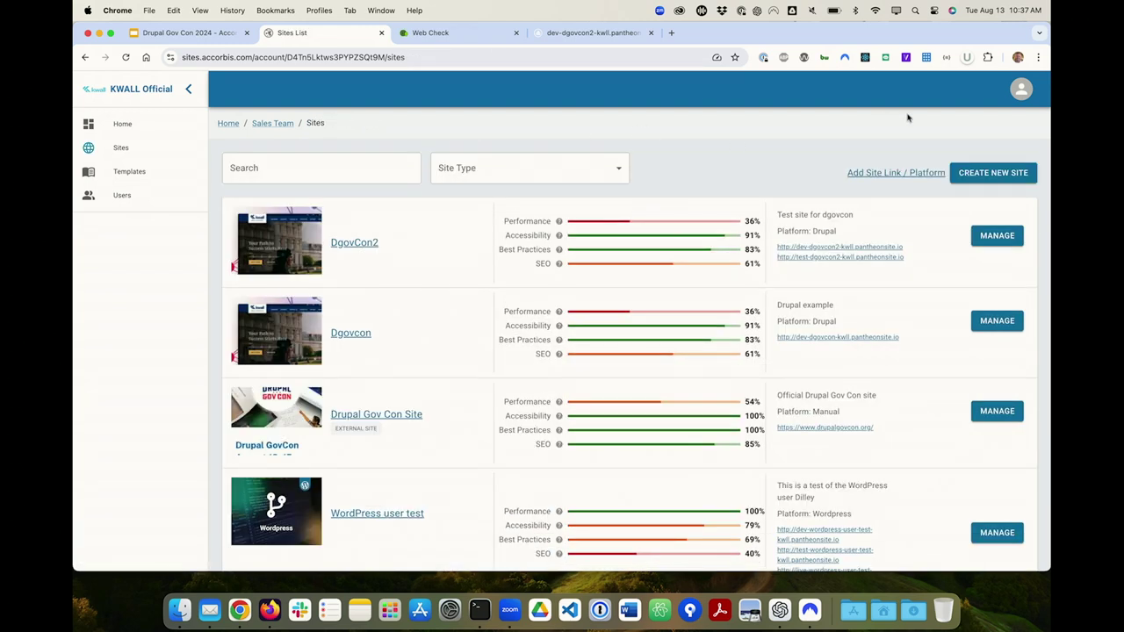
# - Browse the Drupal starter kits available for creating a new site, and return to the sites list without creating one
pyautogui.click(985, 174)
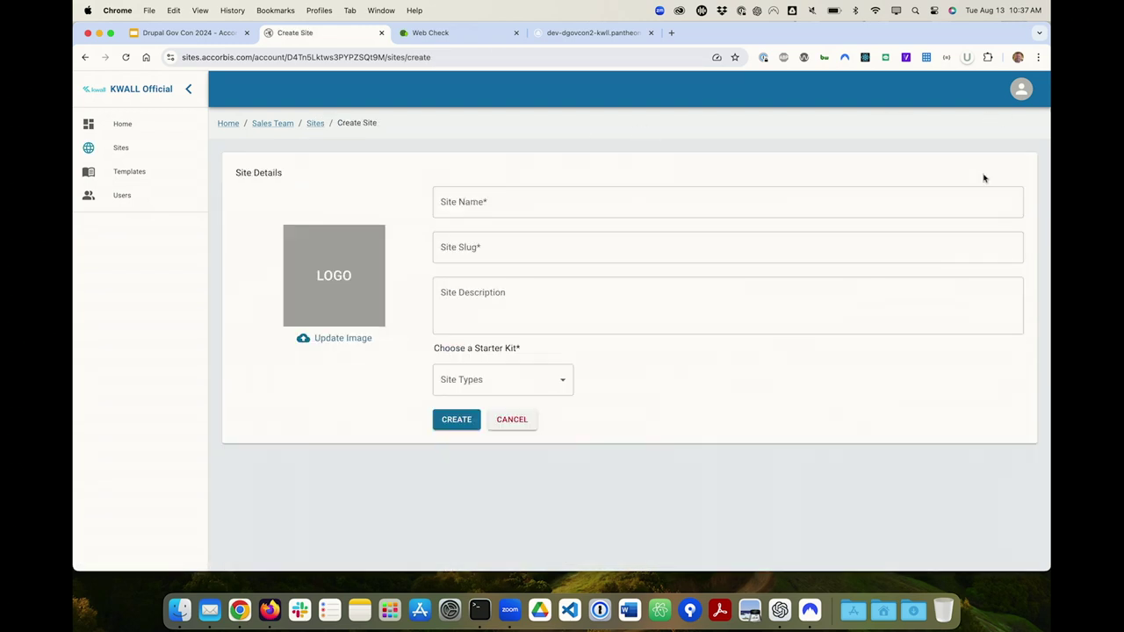
pyautogui.click(444, 202)
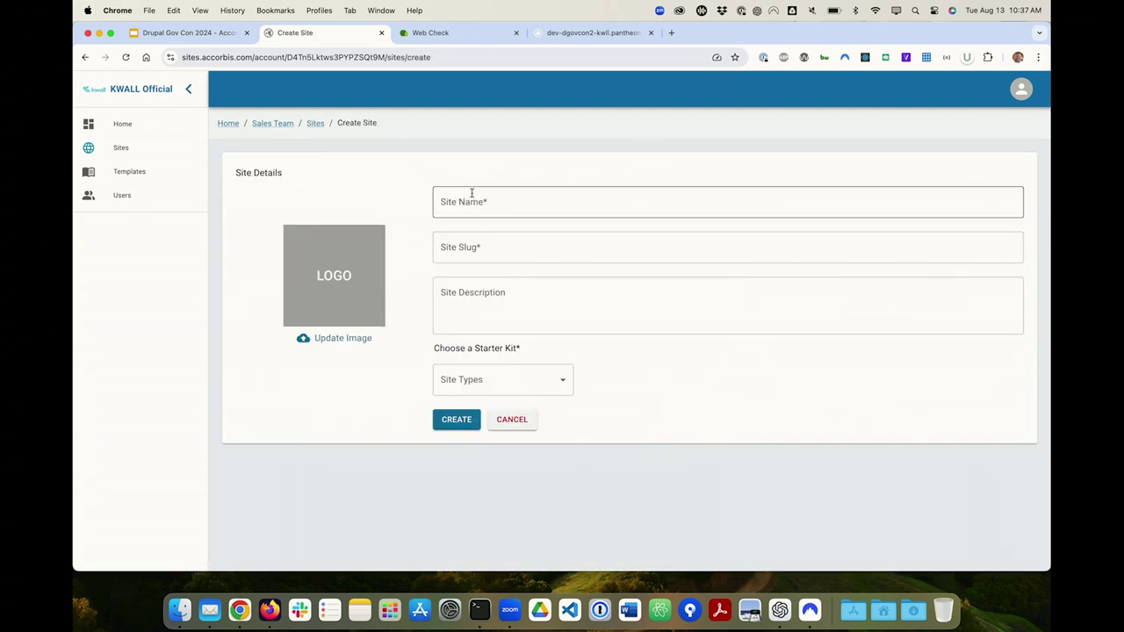
pyautogui.click(493, 377)
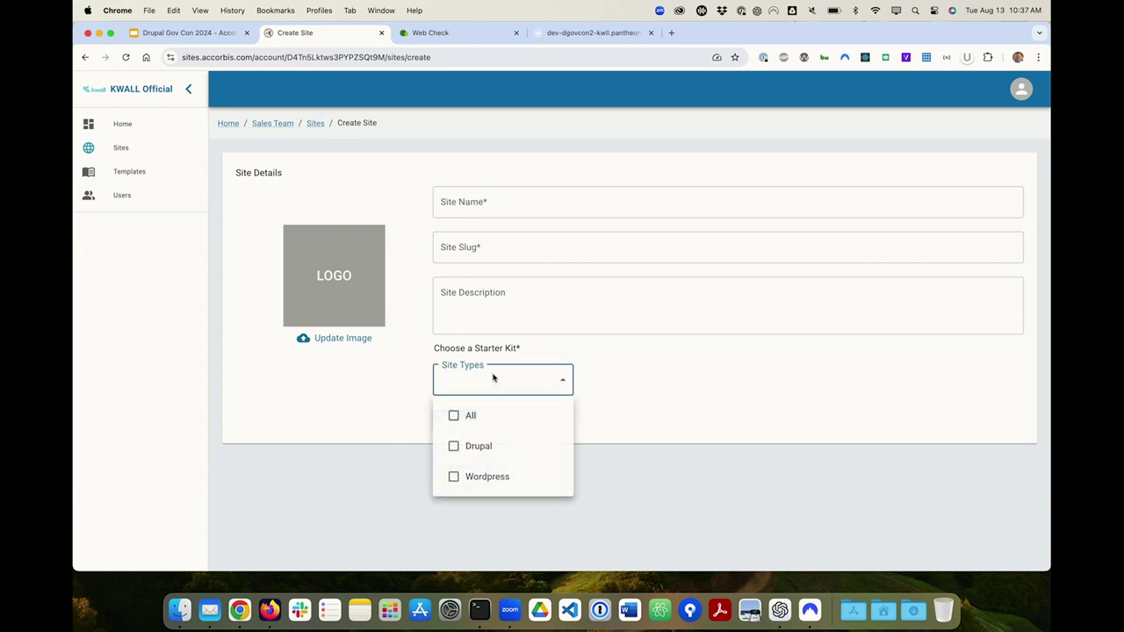
pyautogui.click(456, 446)
pyautogui.scroll(-1, 470, 397)
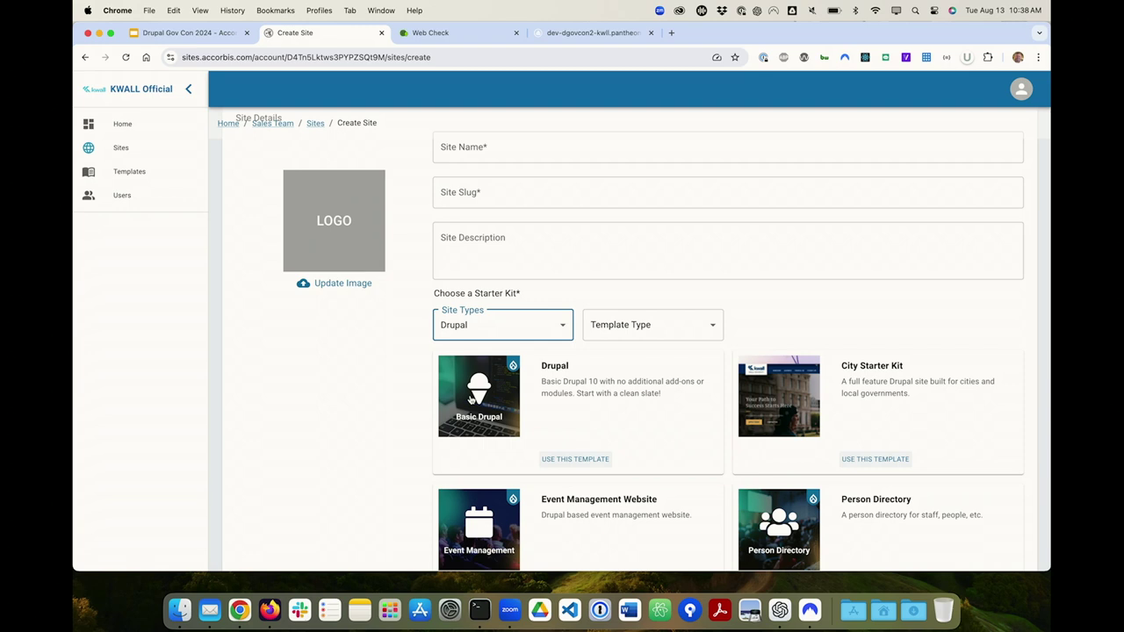
pyautogui.scroll(2, 470, 397)
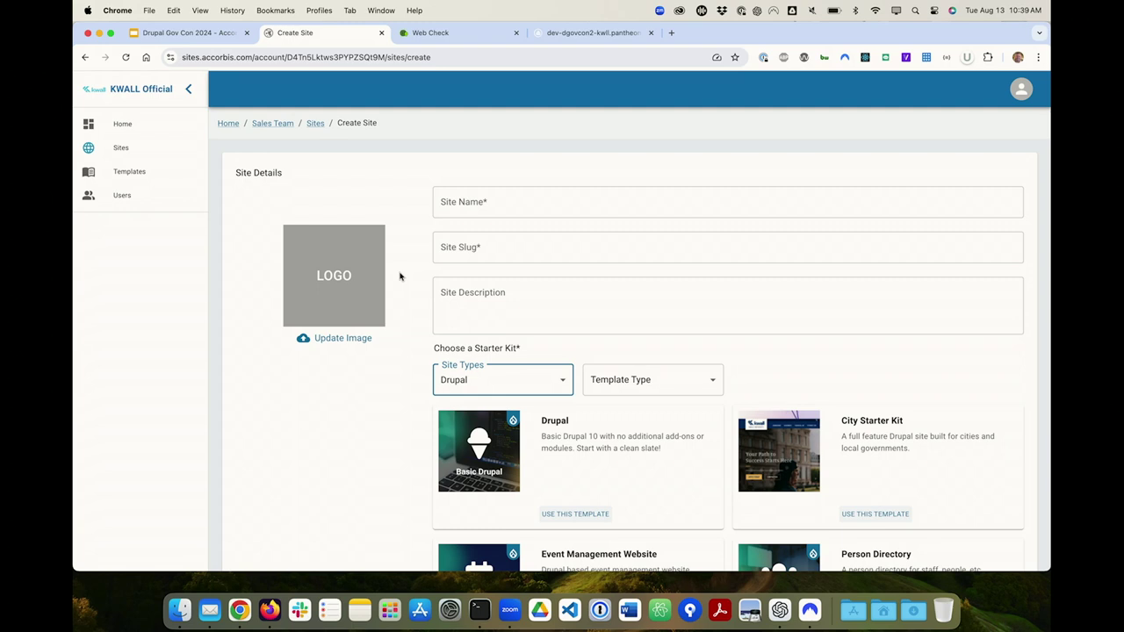
pyautogui.scroll(-2, 400, 277)
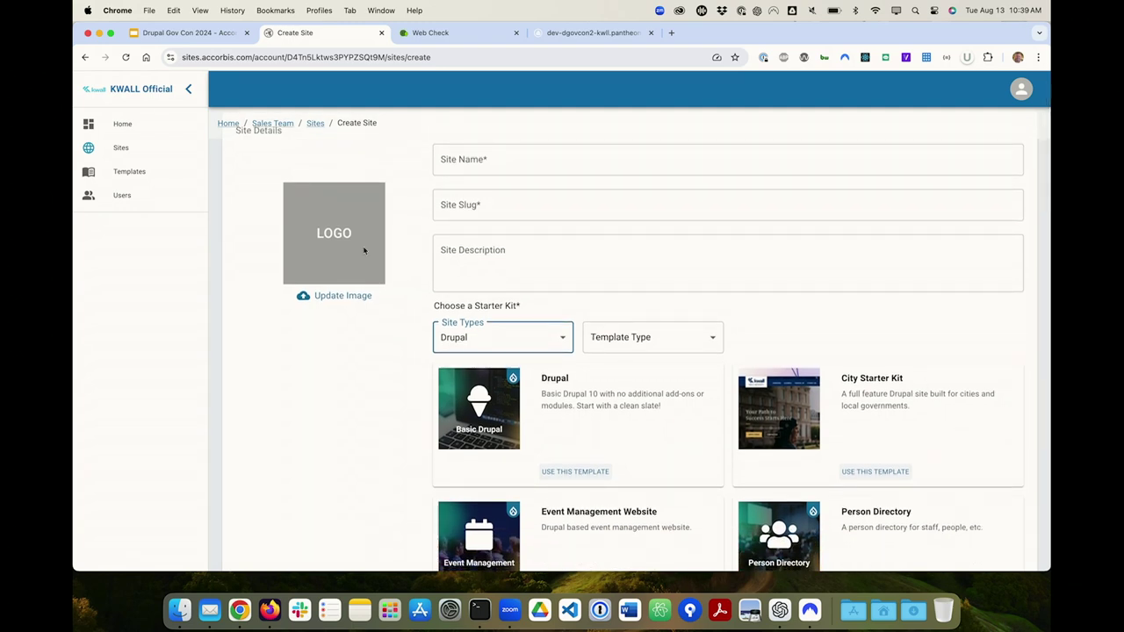
pyautogui.click(314, 123)
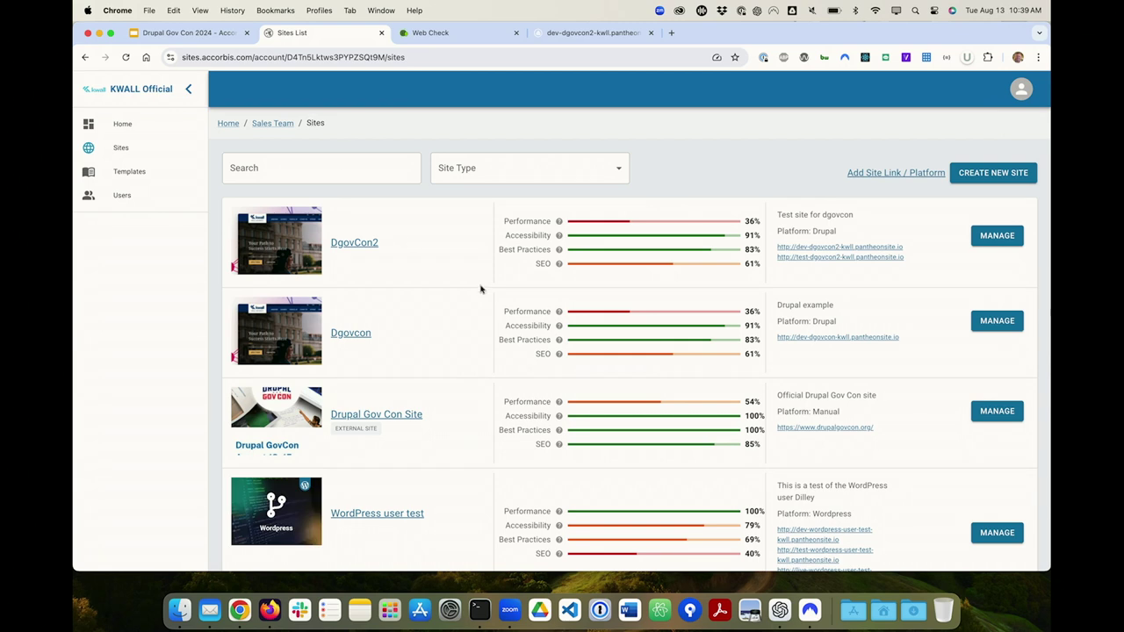
# - Open the DgovCon2 site's details and review its subscription, discovered extensions and development environment, including the add-module field
pyautogui.click(351, 245)
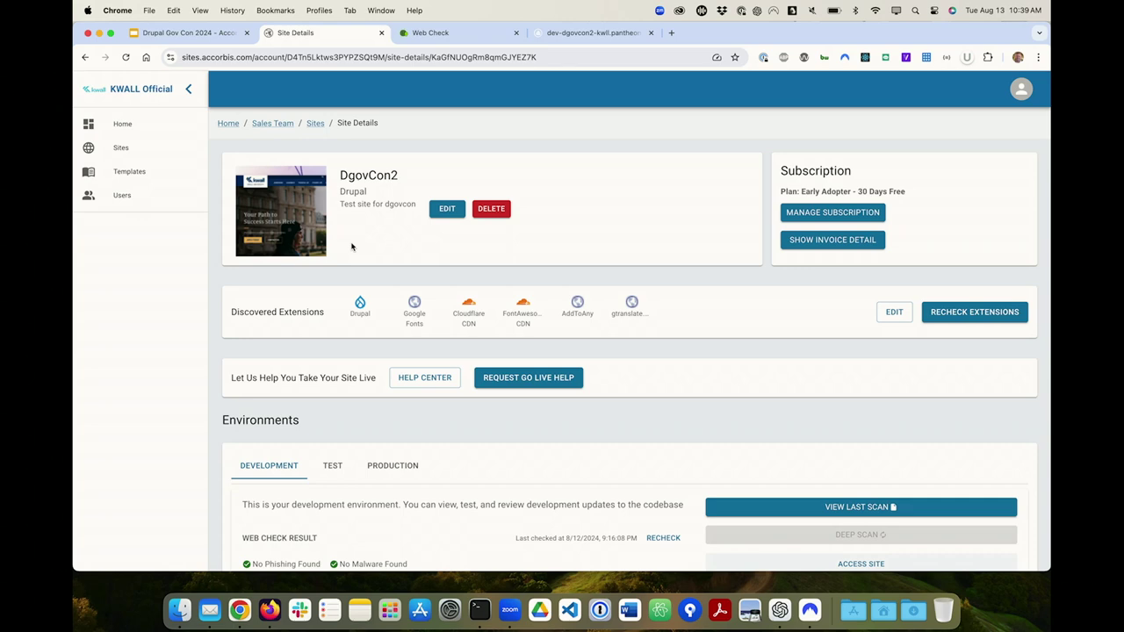
pyautogui.scroll(-5, 351, 247)
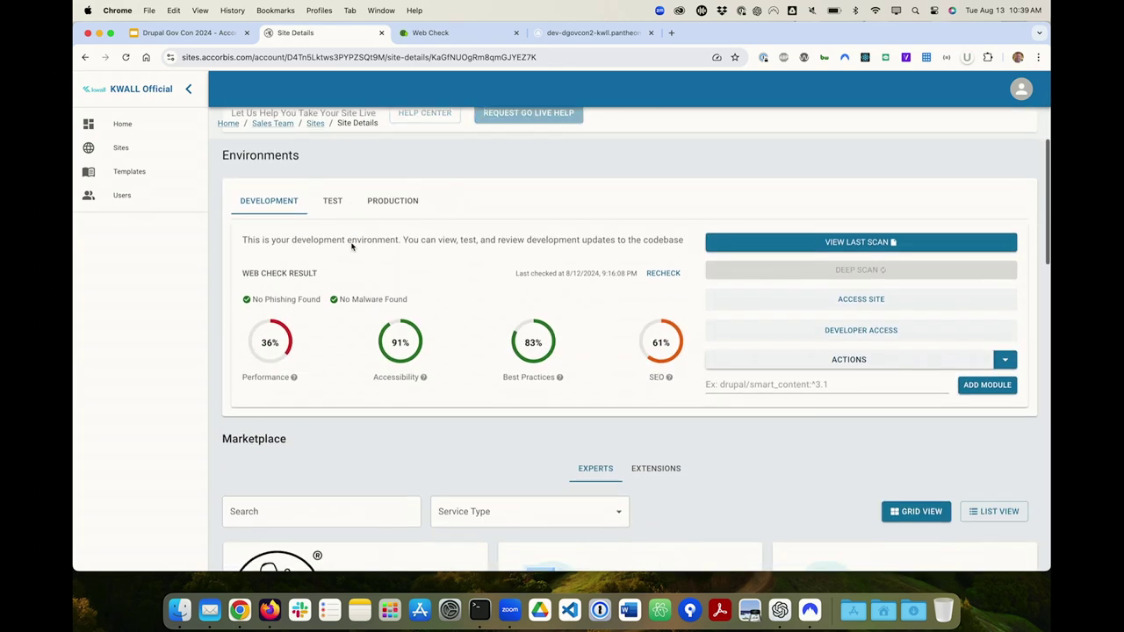
pyautogui.scroll(5, 352, 247)
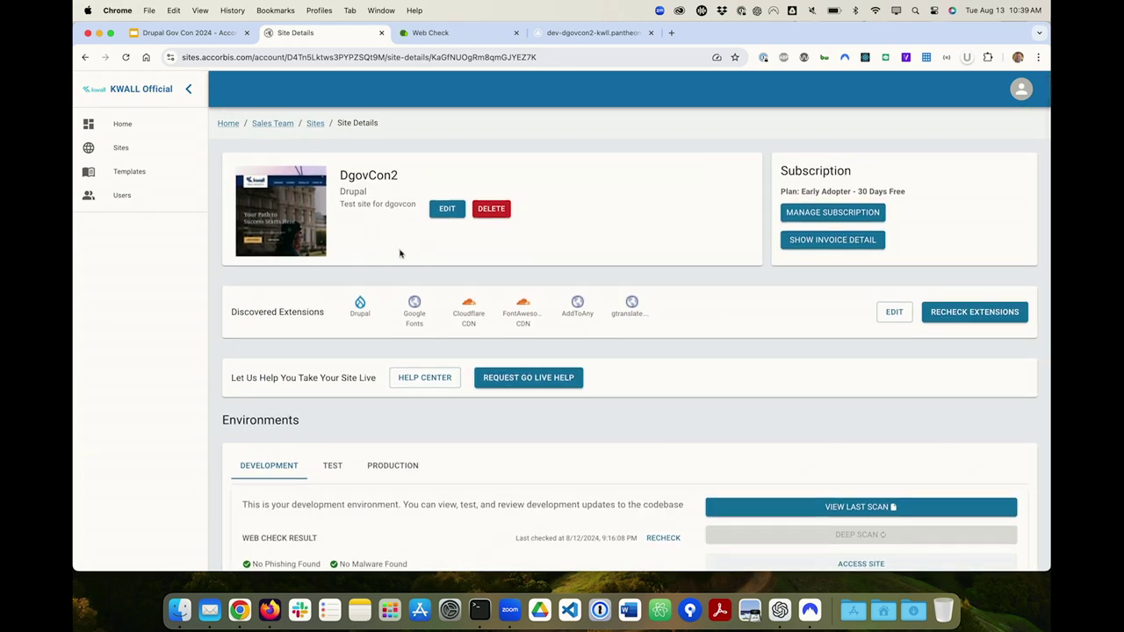
pyautogui.scroll(-6, 627, 452)
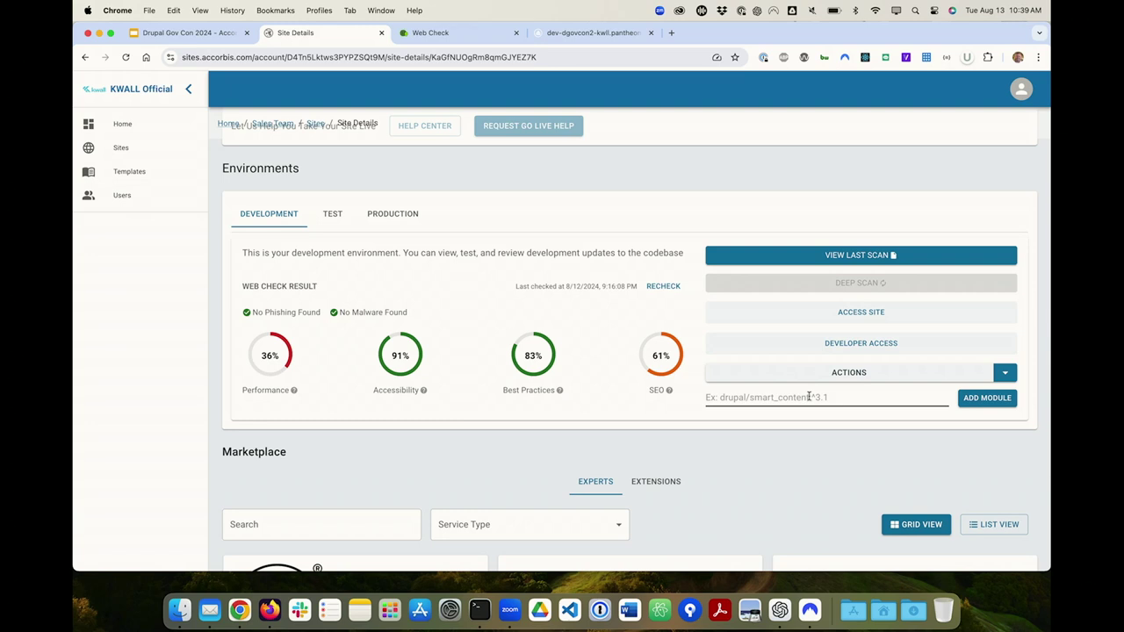
pyautogui.click(808, 397)
# - Switch to the Drupal Gov Con 2024 presentation in Google Slides, look through its later slides, and return to the DgovCon2 site details
pyautogui.click(179, 33)
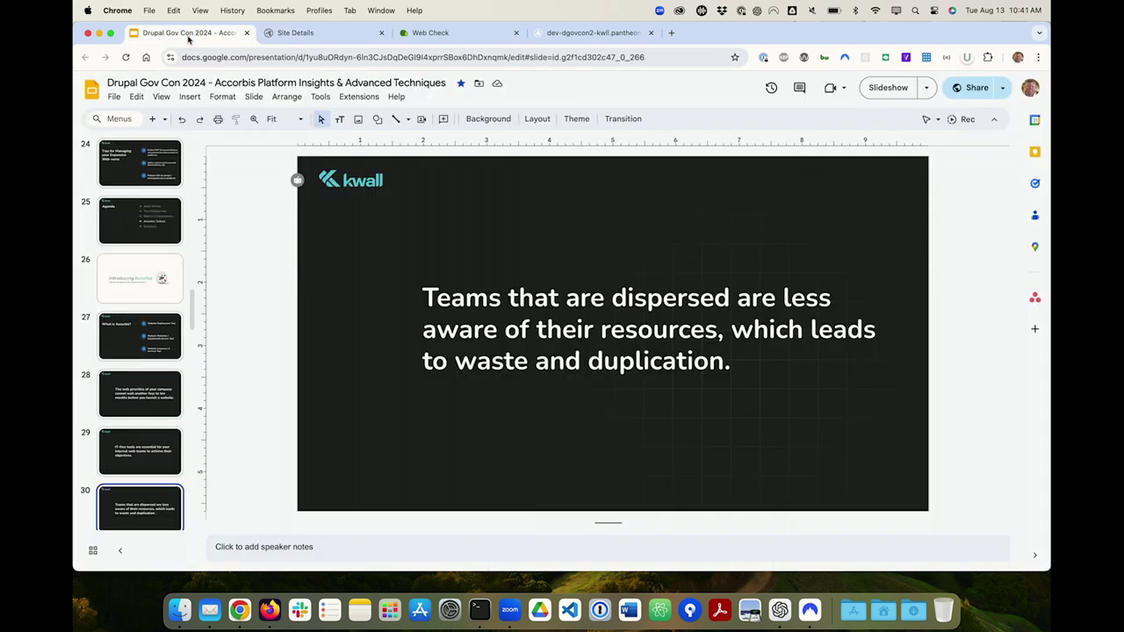
pyautogui.scroll(-10, 166, 229)
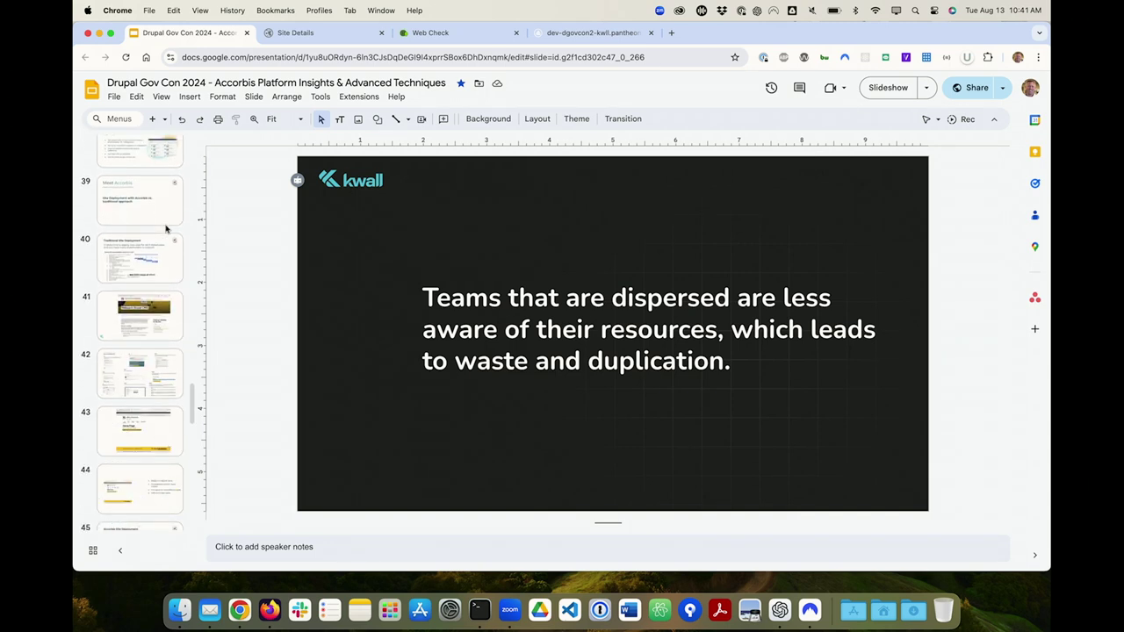
pyautogui.scroll(-10, 166, 228)
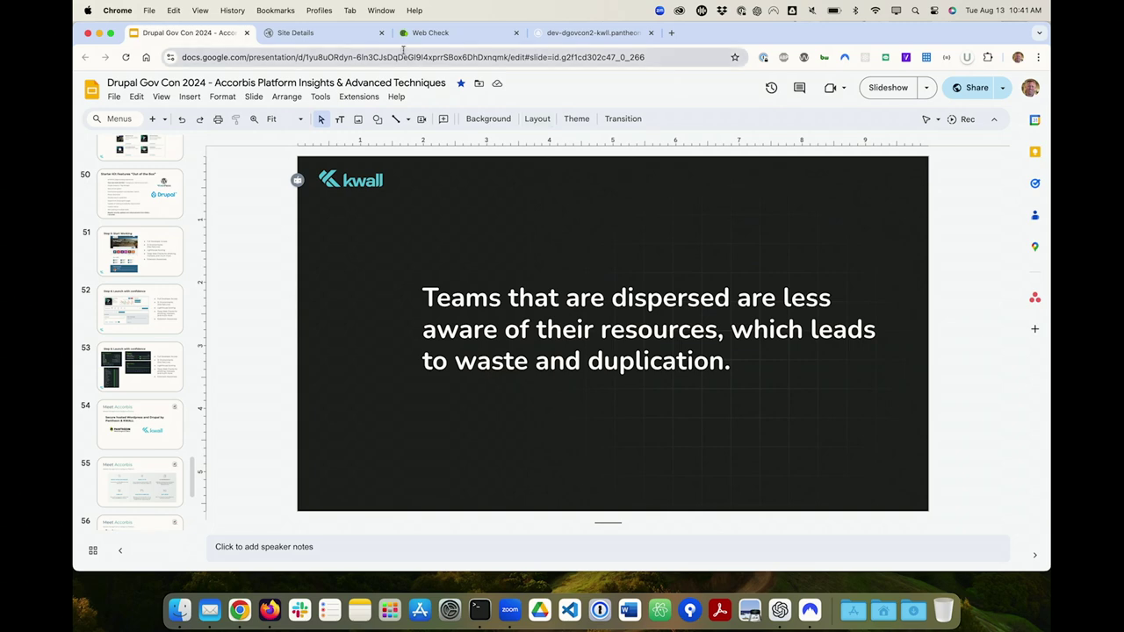
pyautogui.click(341, 40)
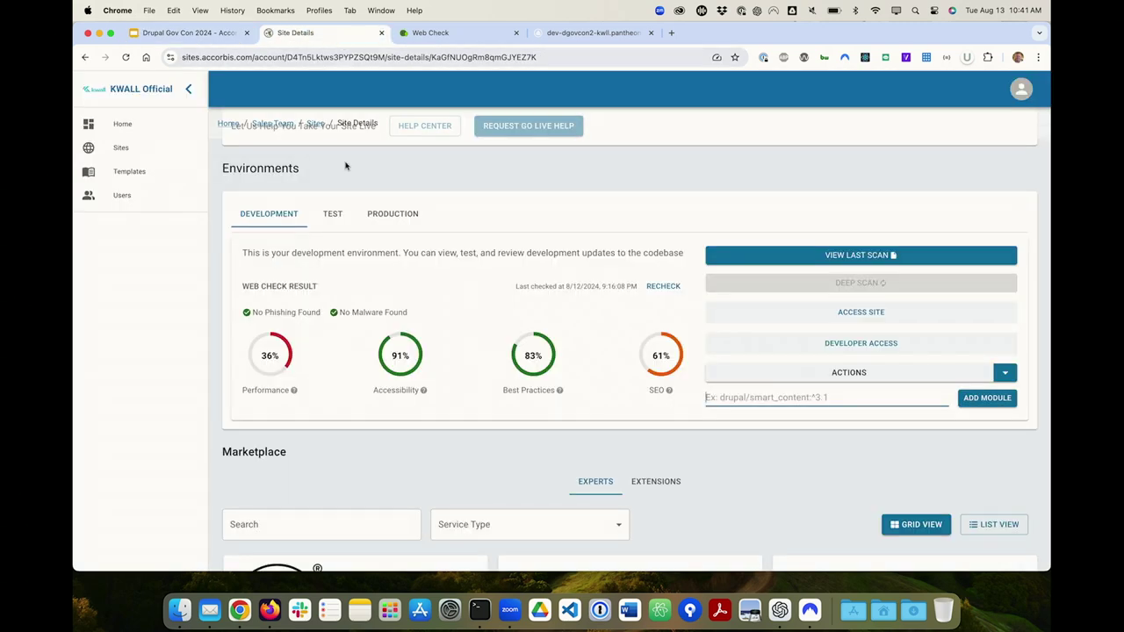